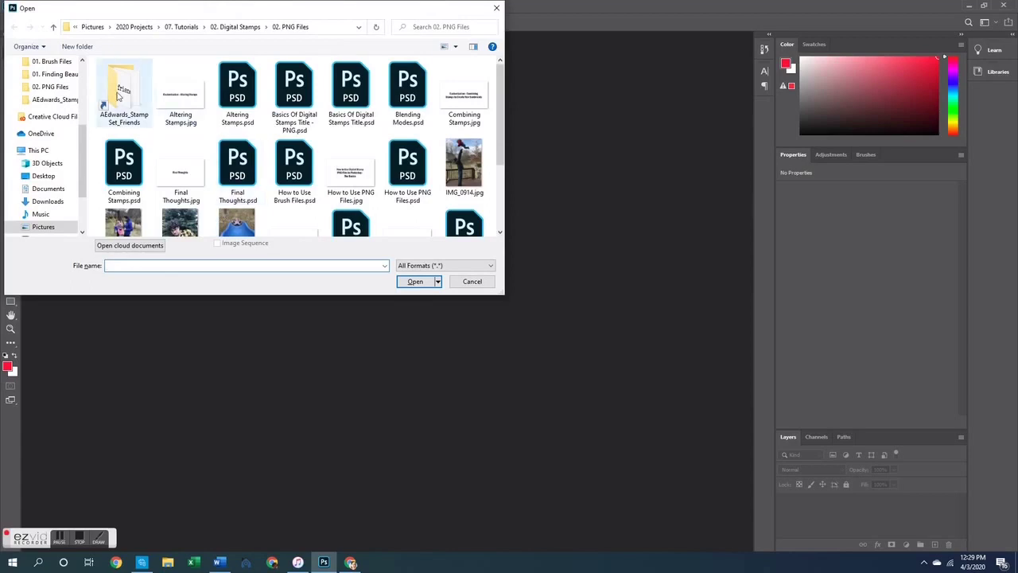
- Examine the individual stamp files in the AEdwards_StampSet_Friends folder, including the flower stamps and the brush file
{"action": "double_click", "coordinate": [126, 97]}
{"action": "left_click", "coordinate": [128, 106]}
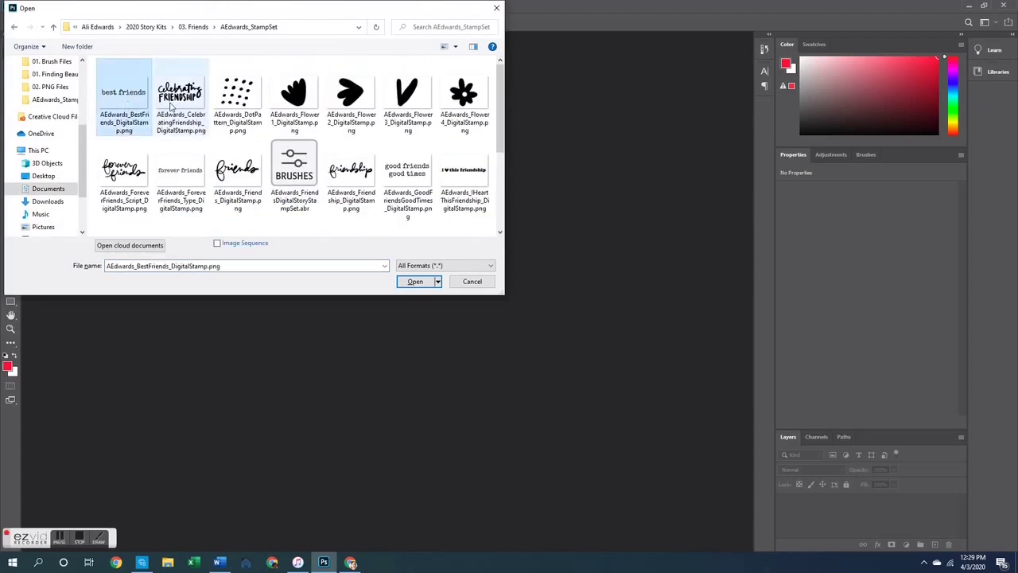
{"action": "left_click", "coordinate": [181, 102]}
{"action": "left_click", "coordinate": [239, 102]}
{"action": "left_click", "coordinate": [294, 100]}
{"action": "left_click", "coordinate": [367, 100]}
{"action": "left_click", "coordinate": [407, 99]}
{"action": "left_click", "coordinate": [461, 102]}
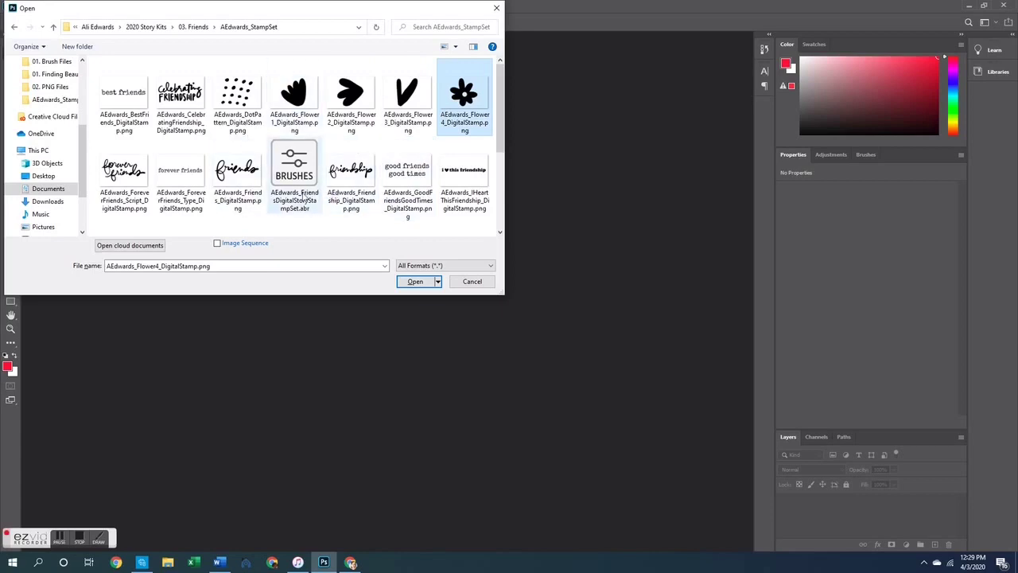
{"action": "left_click", "coordinate": [305, 198]}
- Open AEdwards_CelebratingFriendship_DigitalStamp.png to view its transparent background
{"action": "left_click", "coordinate": [114, 101]}
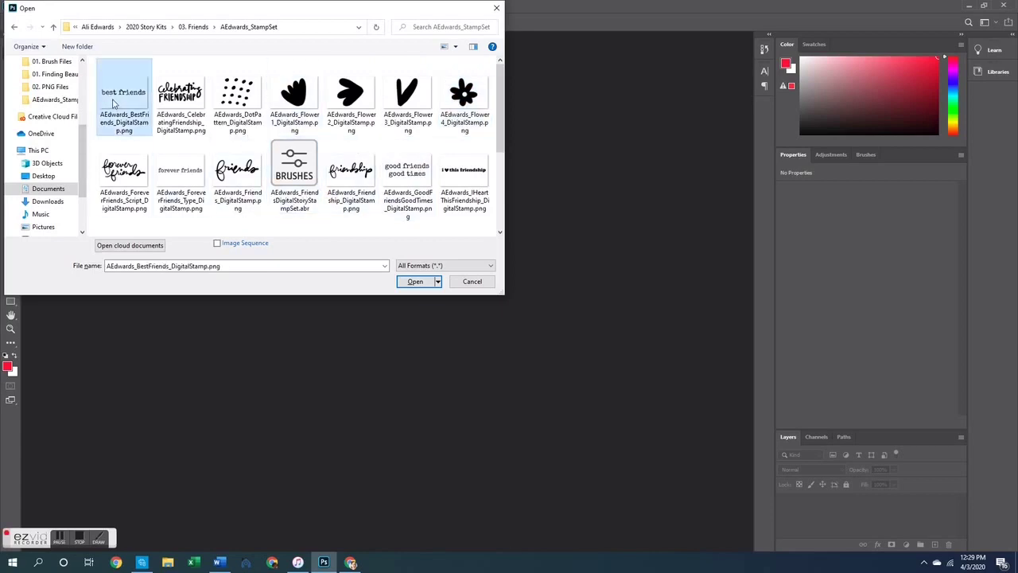
{"action": "double_click", "coordinate": [175, 102]}
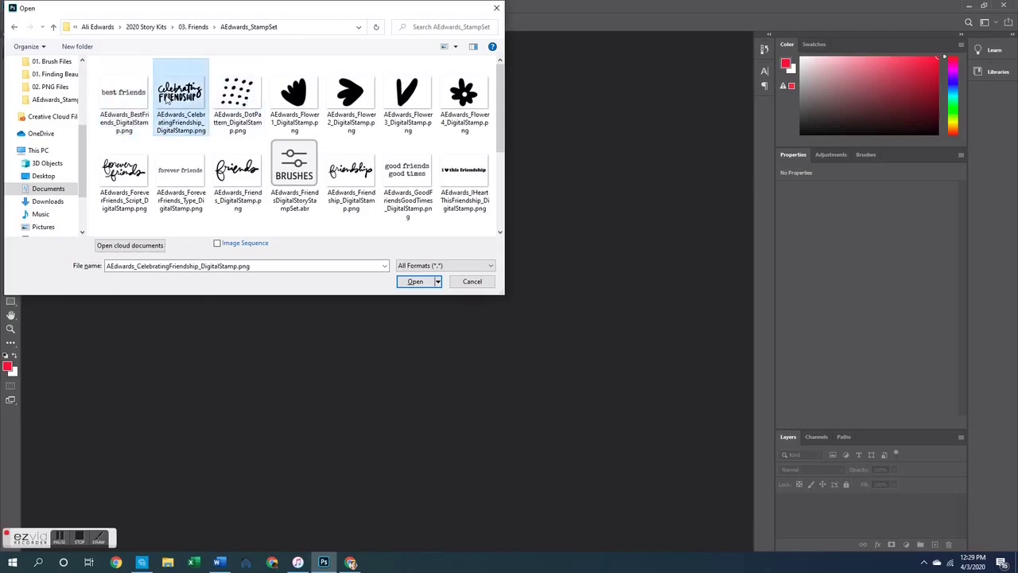
{"action": "left_click", "coordinate": [724, 386]}
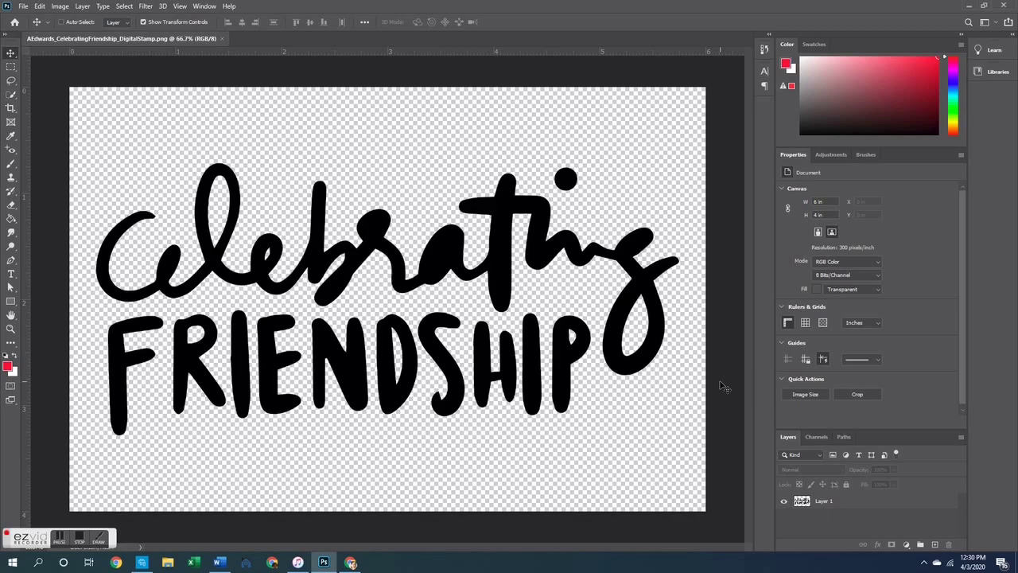
- Open the slide photo IMG_9991.jpg from the 02. PNG Files folder
{"action": "key", "text": "ctrl+o"}
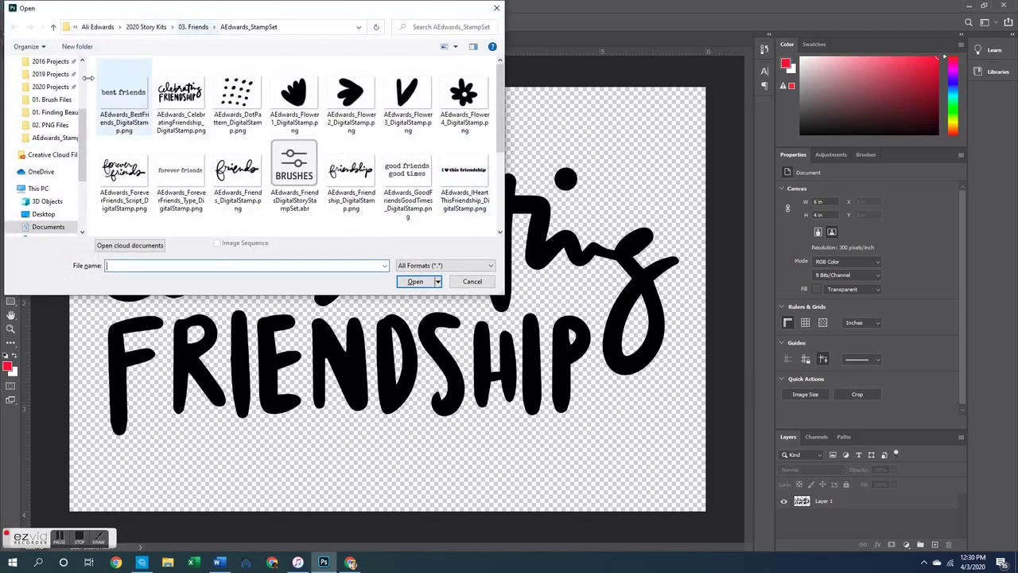
{"action": "left_click", "coordinate": [49, 125]}
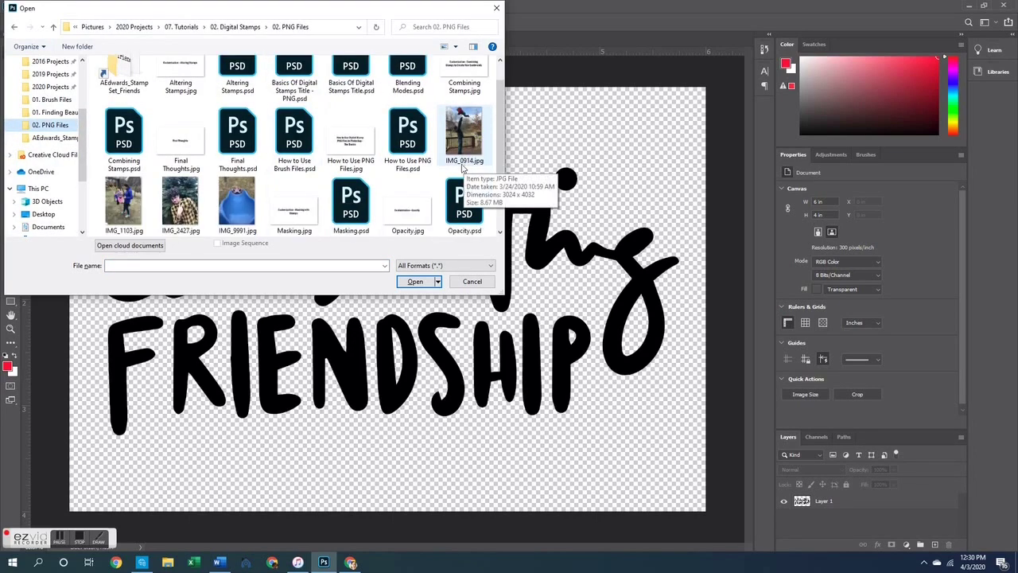
{"action": "double_click", "coordinate": [235, 212]}
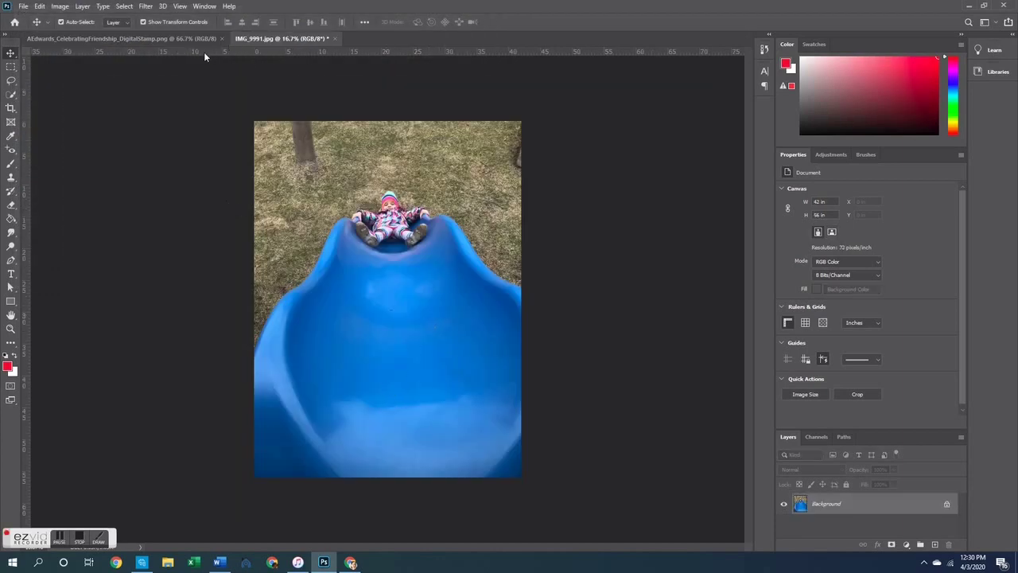
- Open AEdwards_LoveYouBecause_DigitalStamp.png from the AEdwards_StampSet_Friends folder and close the Celebrating Friendship stamp
{"action": "key", "text": "ctrl+o"}
{"action": "left_click", "coordinate": [122, 99]}
{"action": "double_click", "coordinate": [122, 99]}
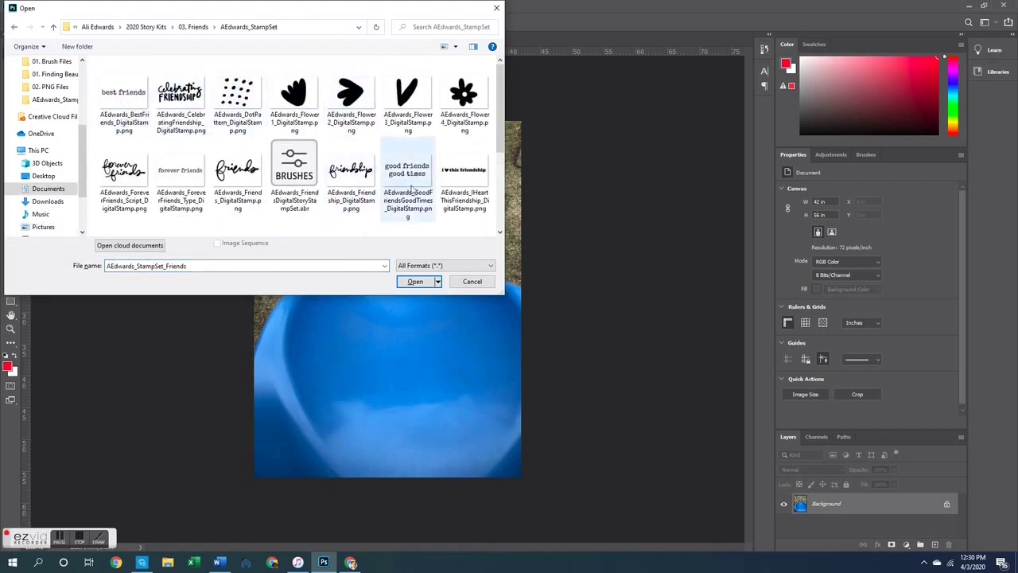
{"action": "scroll", "coordinate": [414, 190], "scroll_direction": "down", "scroll_amount": 1}
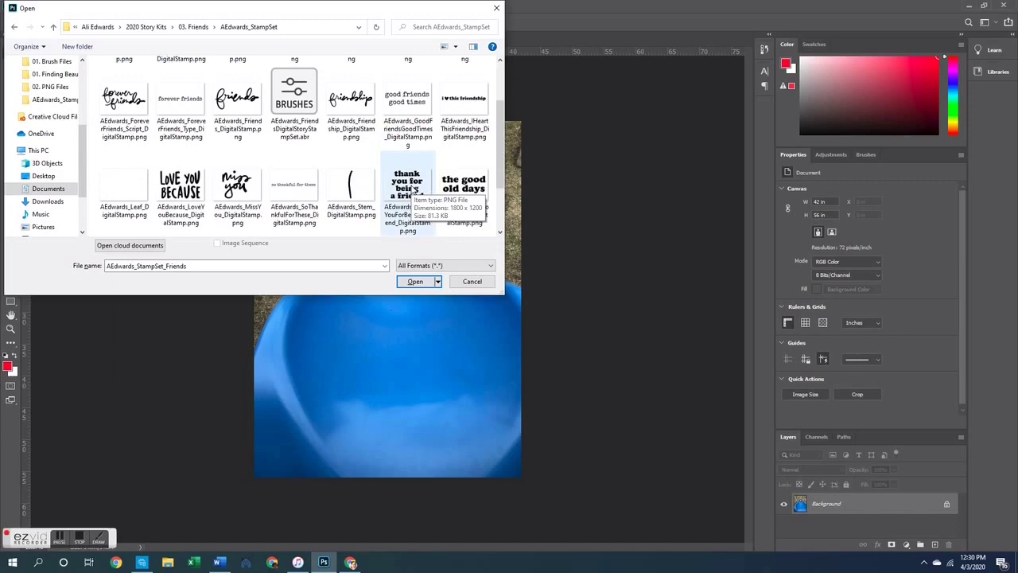
{"action": "double_click", "coordinate": [183, 189]}
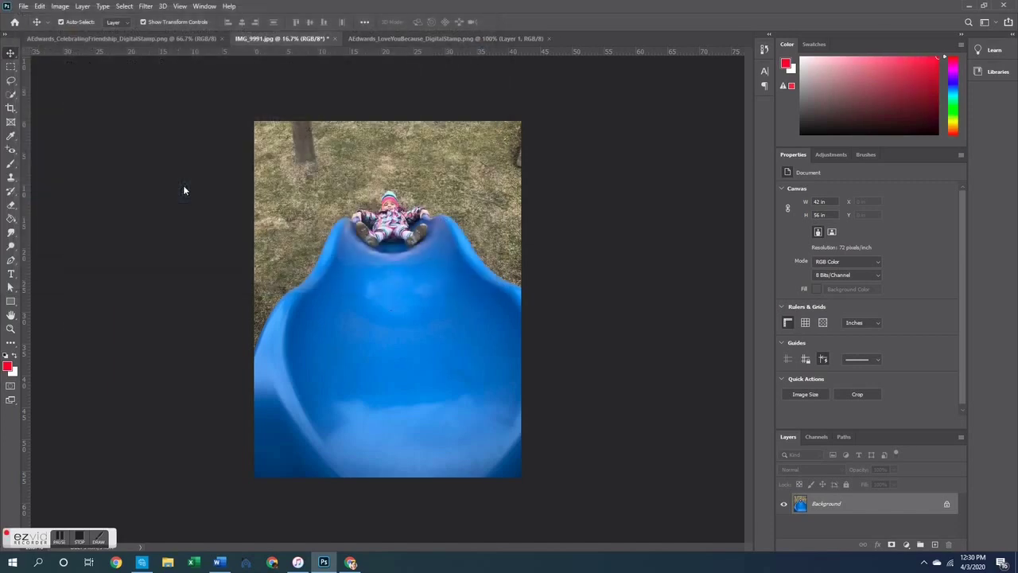
{"action": "left_click", "coordinate": [221, 39]}
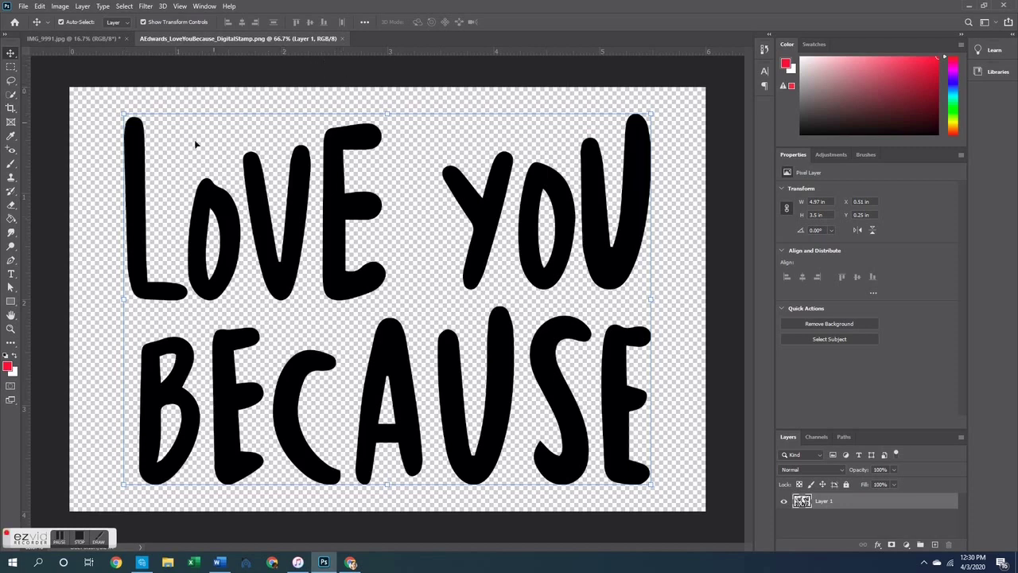
- Select the entire canvas of the Love You Because stamp and copy it
{"action": "left_click", "coordinate": [125, 6]}
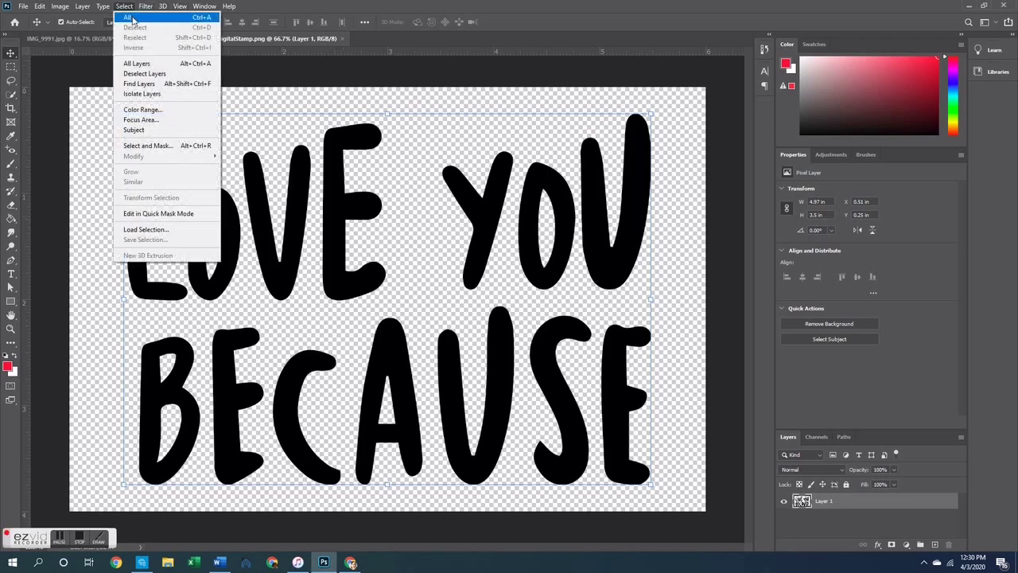
{"action": "left_click", "coordinate": [129, 18]}
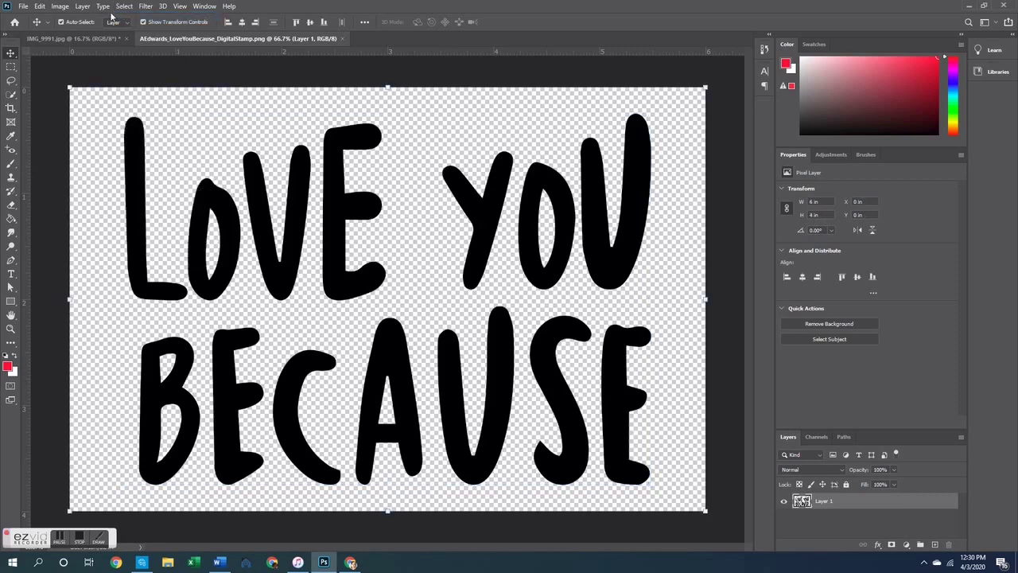
{"action": "left_click", "coordinate": [40, 7]}
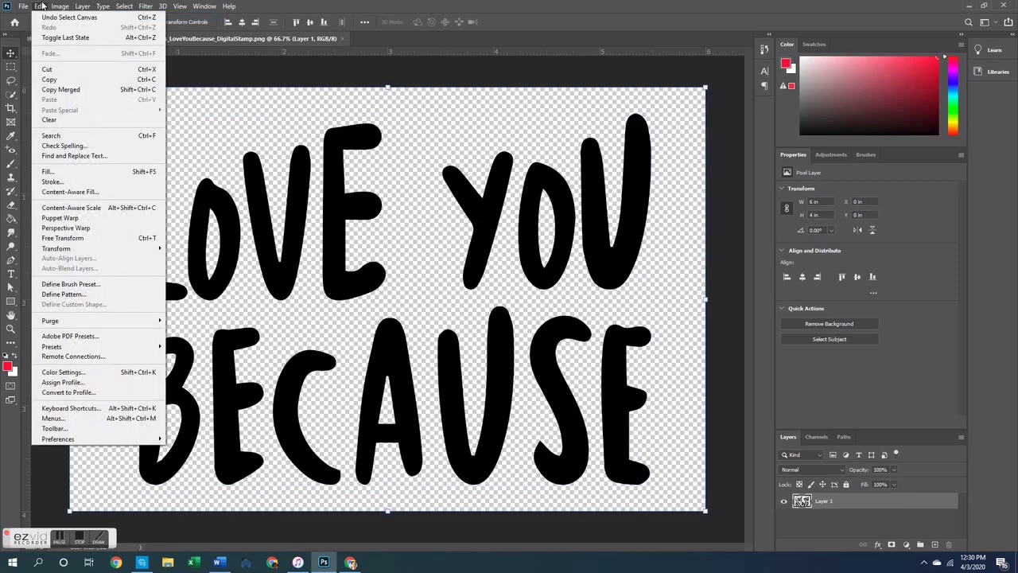
{"action": "left_click", "coordinate": [54, 80]}
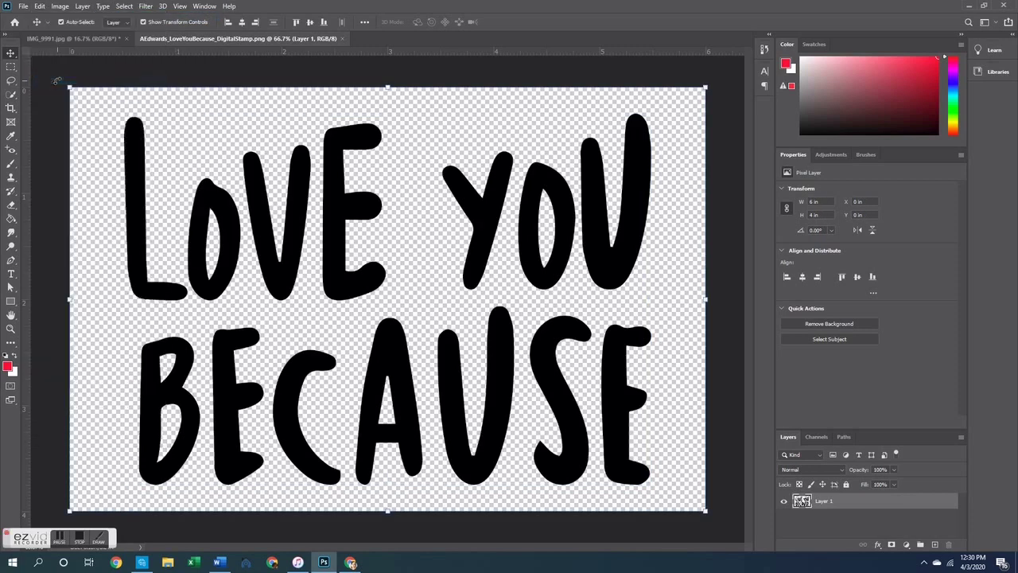
- Paste the copied stamp into the IMG_9991.jpg photo, accepting the color profile conversion
{"action": "left_click", "coordinate": [57, 39]}
{"action": "left_click", "coordinate": [40, 7]}
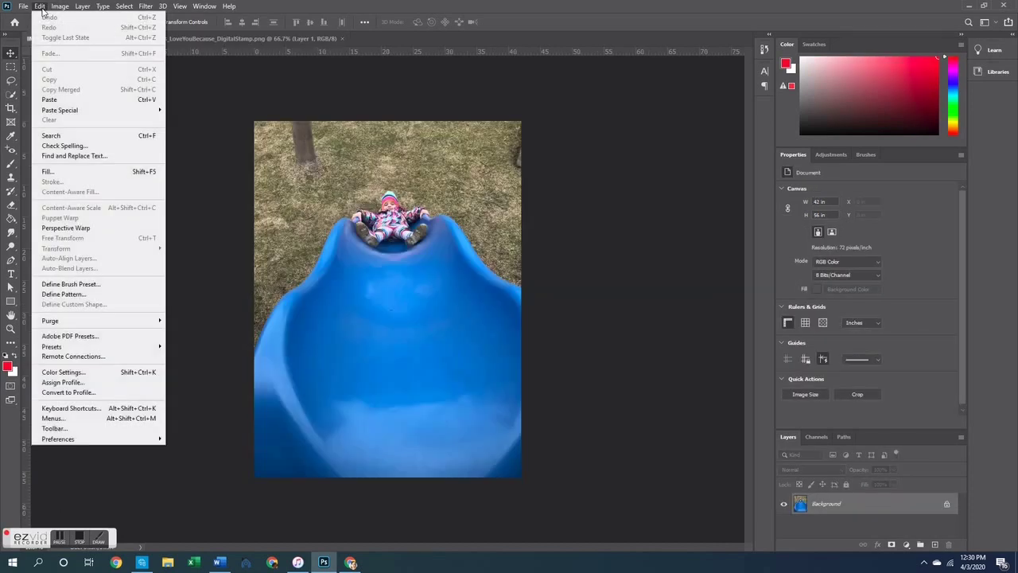
{"action": "left_click", "coordinate": [59, 100]}
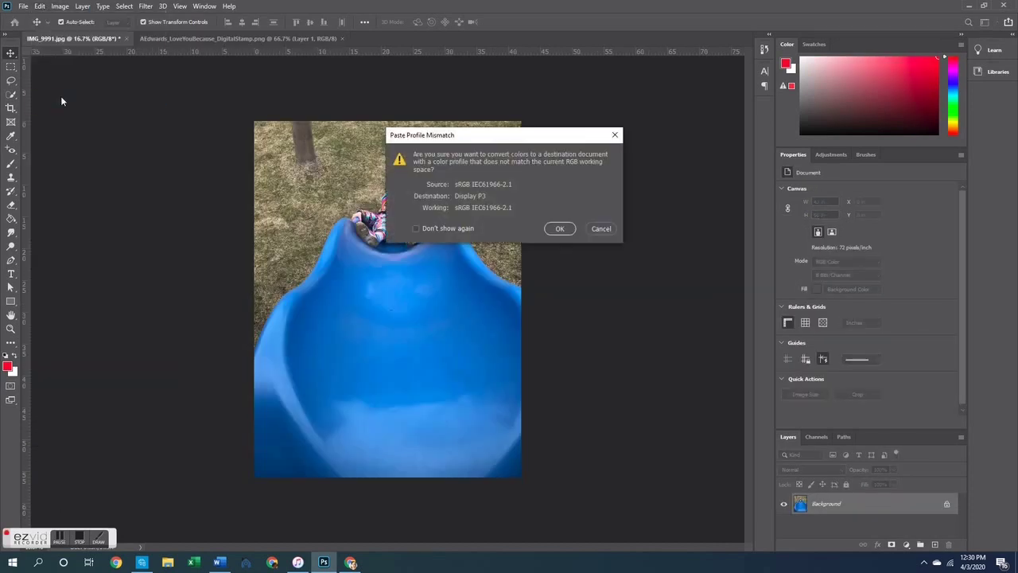
{"action": "left_click", "coordinate": [560, 229]}
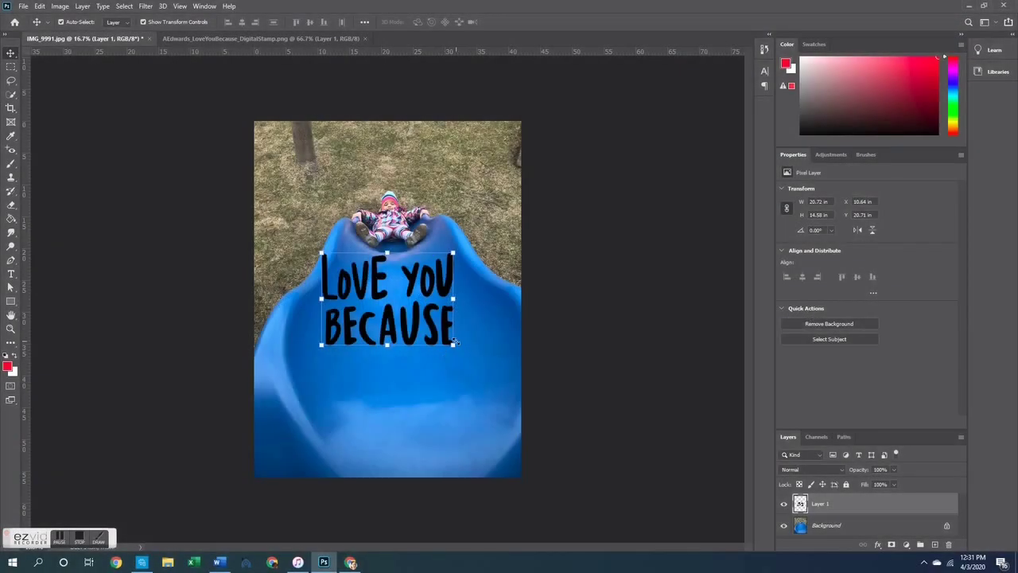
- Scale the pasted Love You Because stamp down to a small size near the top of the slide
{"action": "left_click_drag", "start_coordinate": [453, 344], "coordinate": [346, 298]}
{"action": "key", "text": "Return"}
{"action": "left_click", "coordinate": [354, 290]}
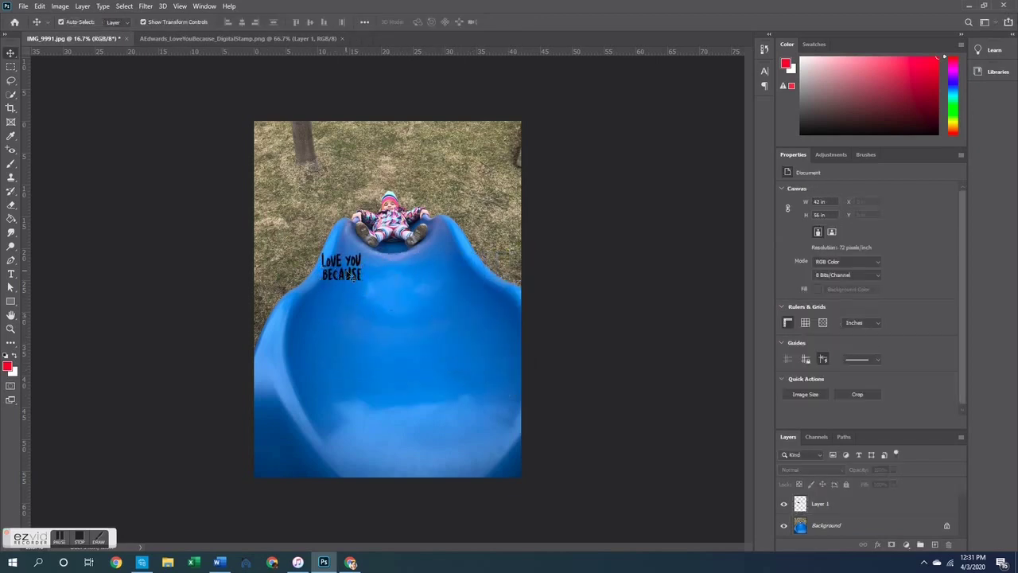
- Enlarge the Love You Because stamp to about 40.5 in wide and position it across the full width of the photo
{"action": "left_click", "coordinate": [358, 278]}
{"action": "left_click_drag", "start_coordinate": [354, 284], "coordinate": [390, 365]}
{"action": "left_click_drag", "start_coordinate": [356, 280], "coordinate": [530, 304]}
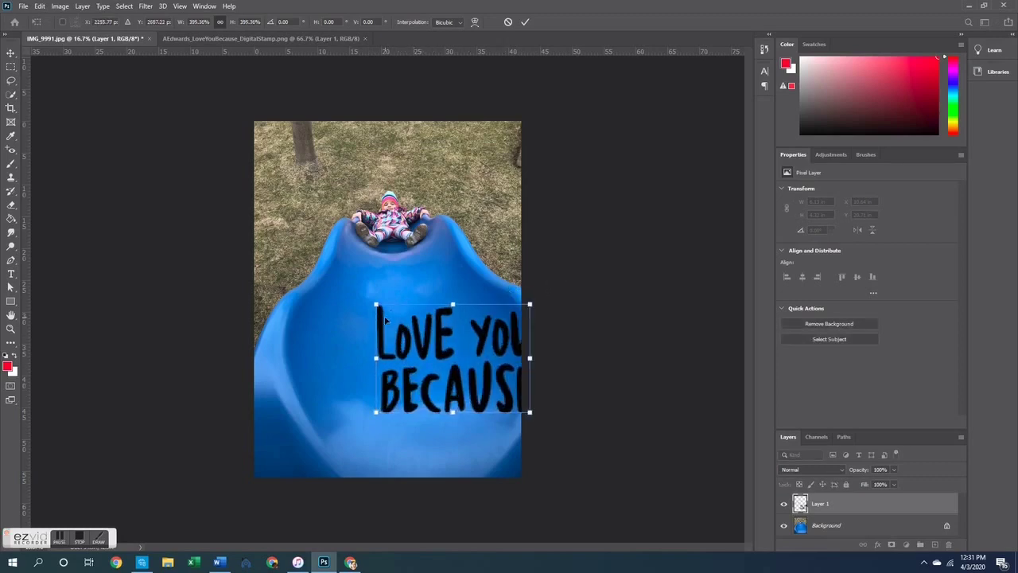
{"action": "left_click_drag", "start_coordinate": [376, 305], "coordinate": [272, 231]}
{"action": "key", "text": "Return"}
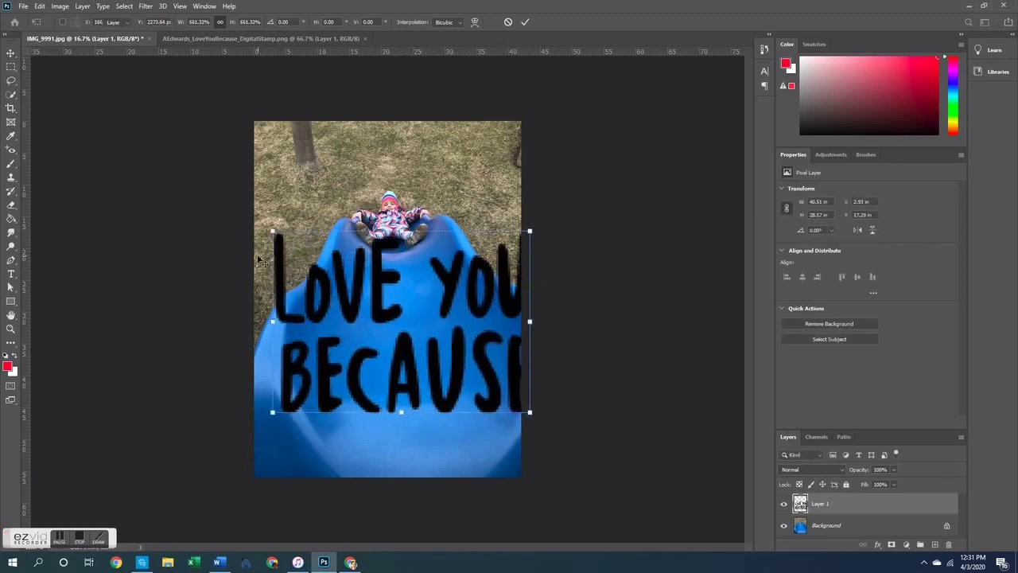
{"action": "left_click_drag", "start_coordinate": [377, 304], "coordinate": [366, 340]}
{"action": "left_click", "coordinate": [580, 348]}
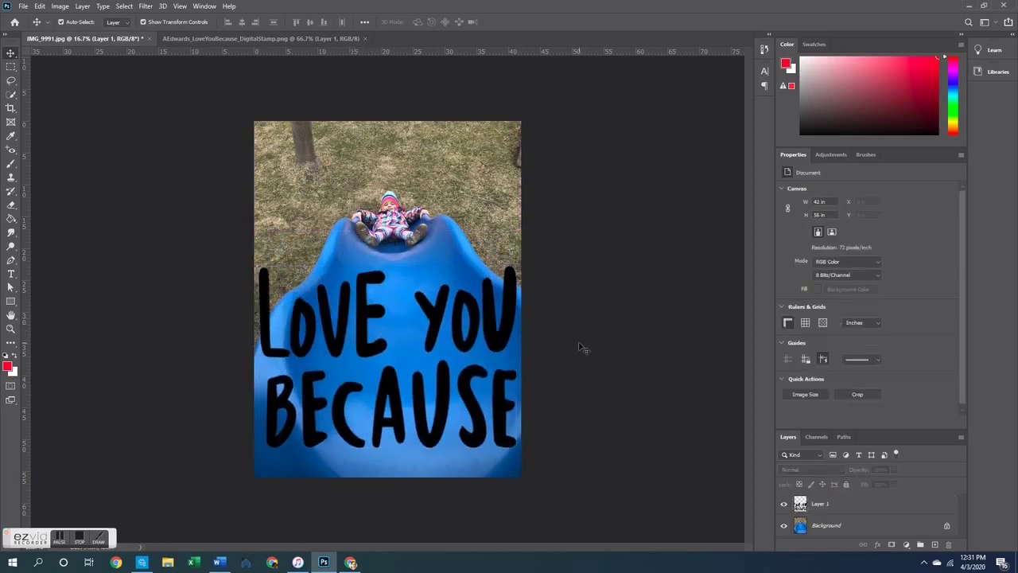
- Hide and show the stamp layer, and move the stamp slightly down toward the photo's lower edge
{"action": "left_click", "coordinate": [839, 504]}
{"action": "left_click", "coordinate": [785, 506]}
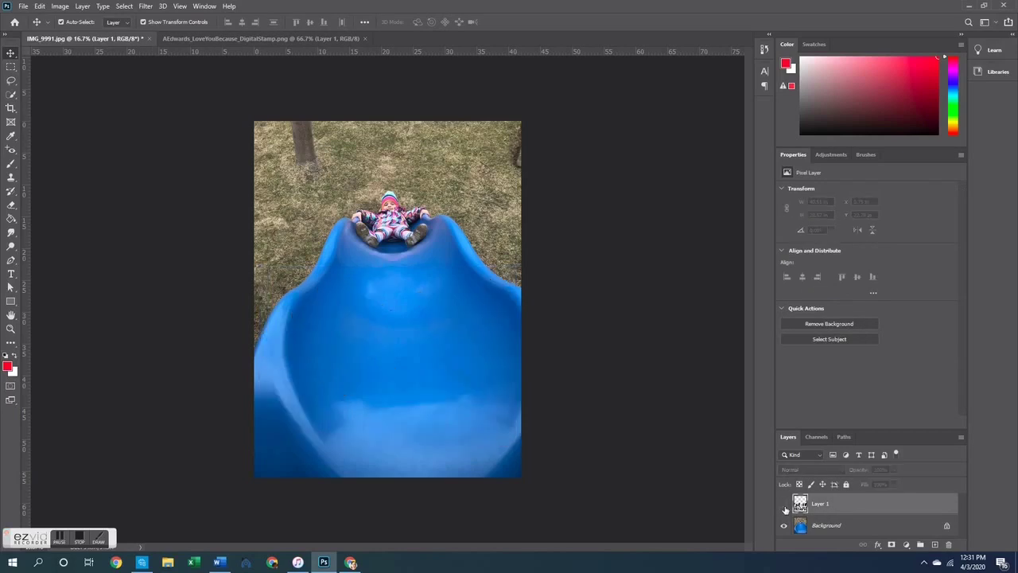
{"action": "left_click", "coordinate": [784, 506]}
{"action": "mouse_move", "coordinate": [493, 342]}
{"action": "left_mouse_down"}
{"action": "mouse_move", "coordinate": [493, 314]}
{"action": "mouse_move", "coordinate": [492, 362]}
{"action": "left_mouse_up"}
{"action": "left_click", "coordinate": [648, 382]}
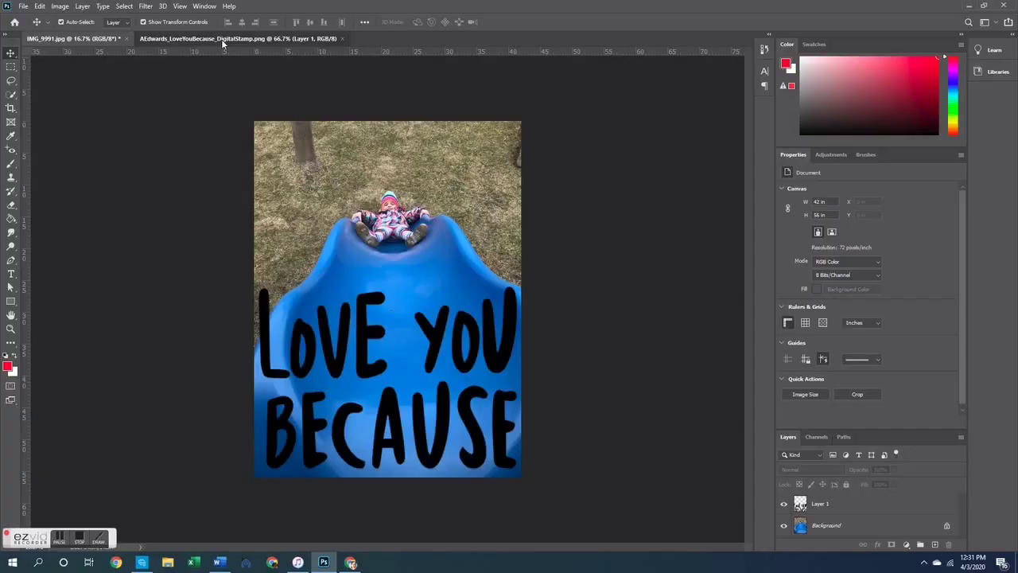
- Switch to the original Love You Because stamp document and accept red ff0030 as the foreground color
{"action": "left_click", "coordinate": [221, 39]}
{"action": "left_click", "coordinate": [8, 367]}
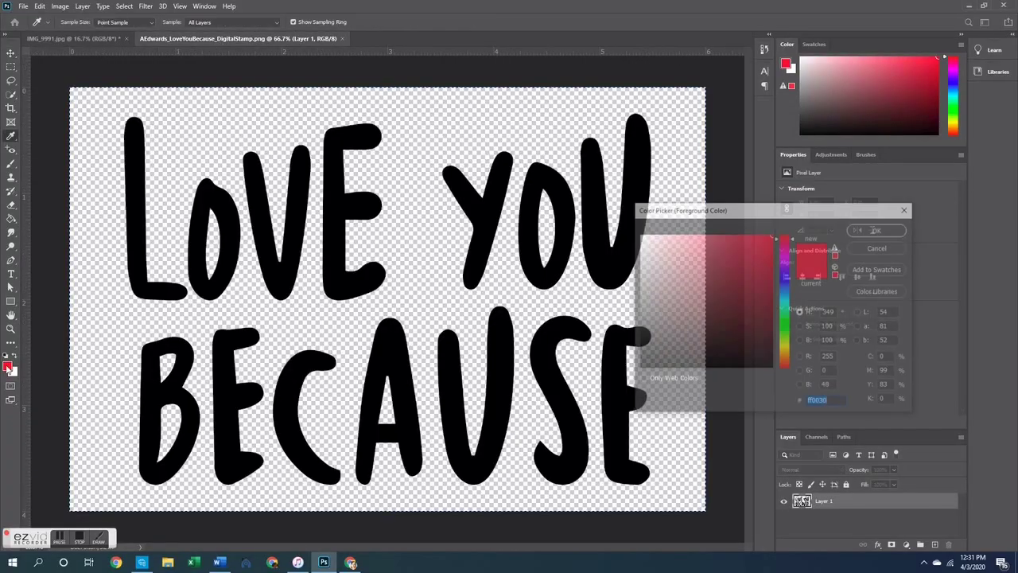
{"action": "left_click", "coordinate": [880, 231]}
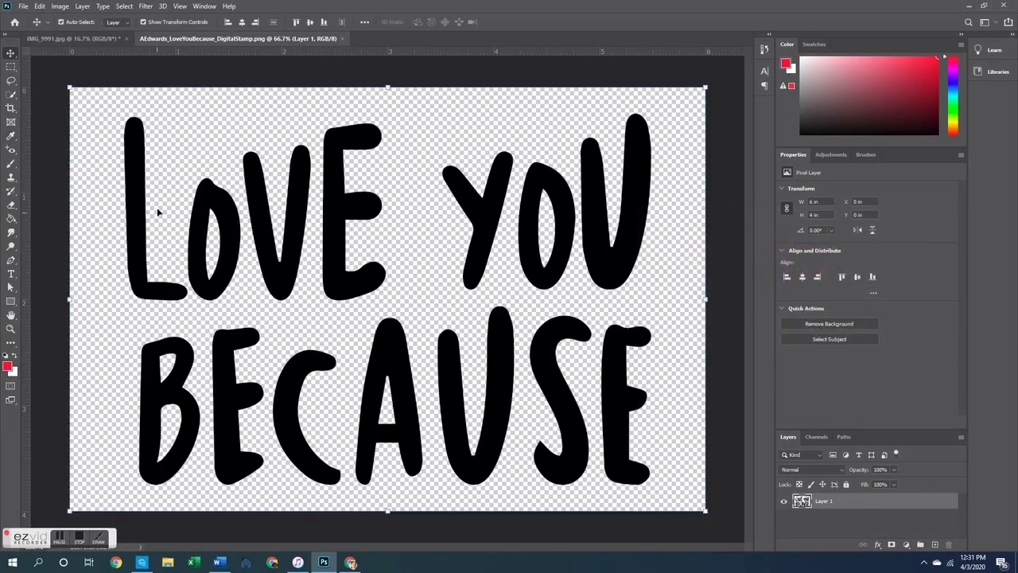
- Fill each letter of the words "LOVE YOU" in the stamp with the red foreground color using the Paint Bucket tool
{"action": "left_click", "coordinate": [11, 220]}
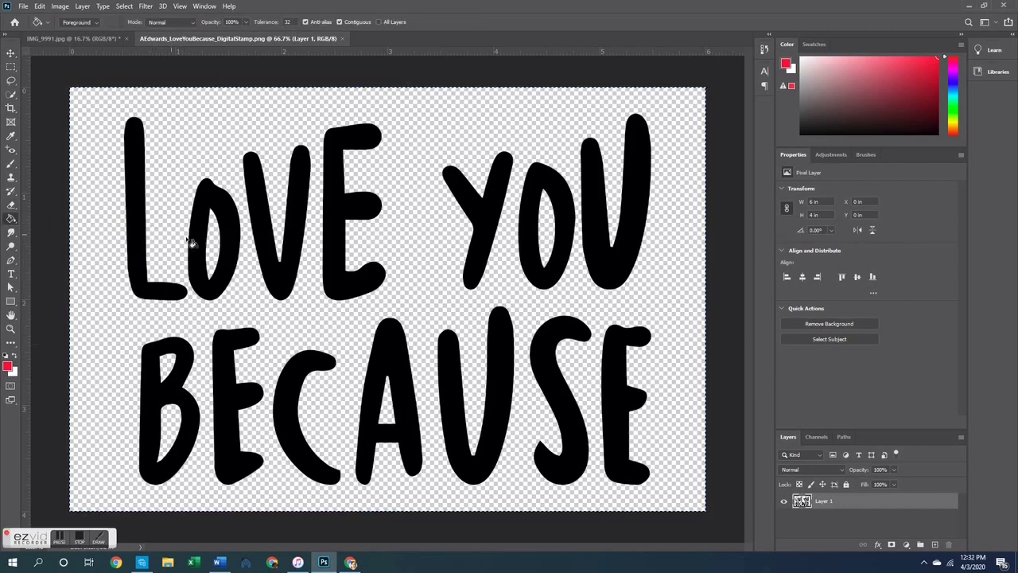
{"action": "left_click", "coordinate": [135, 238]}
{"action": "left_click", "coordinate": [216, 245]}
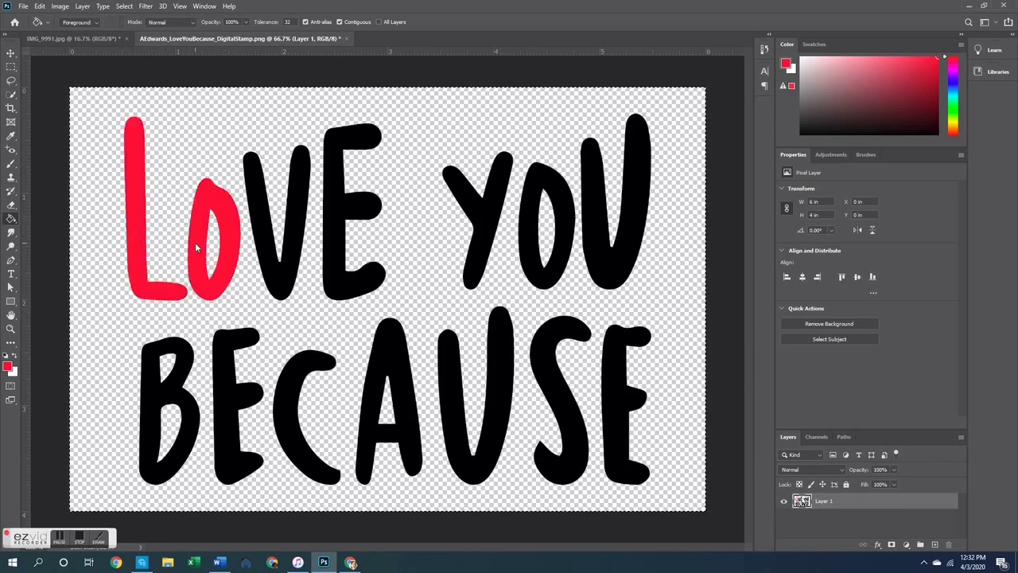
{"action": "left_click", "coordinate": [269, 244]}
{"action": "left_click", "coordinate": [340, 245]}
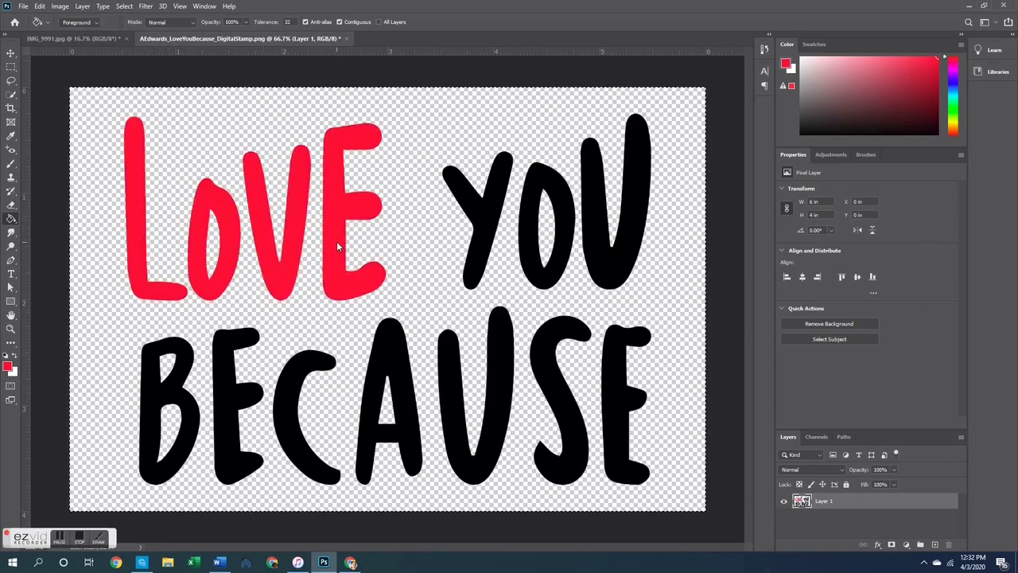
{"action": "left_click", "coordinate": [487, 231]}
{"action": "left_click", "coordinate": [530, 221]}
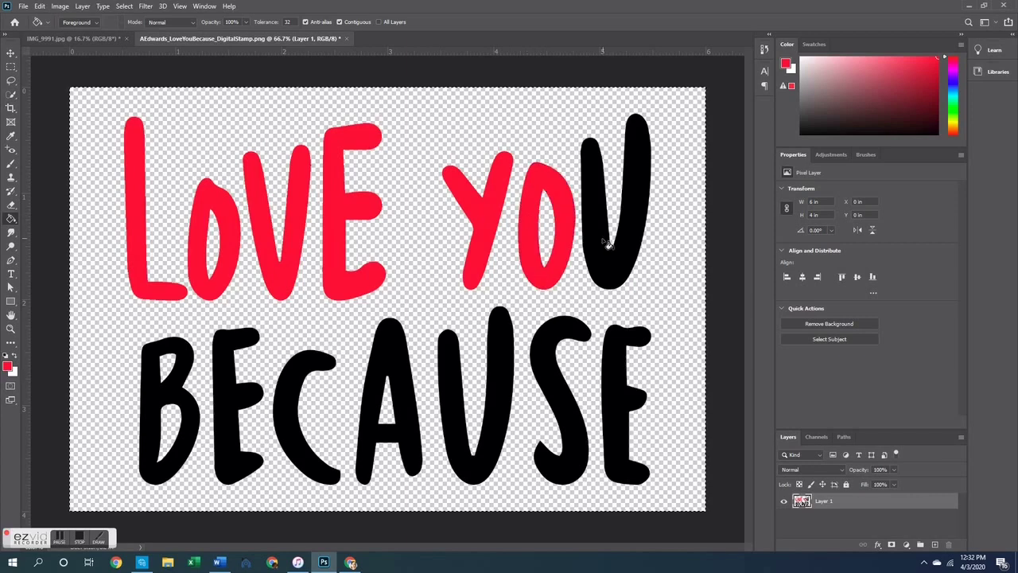
{"action": "left_click", "coordinate": [600, 239]}
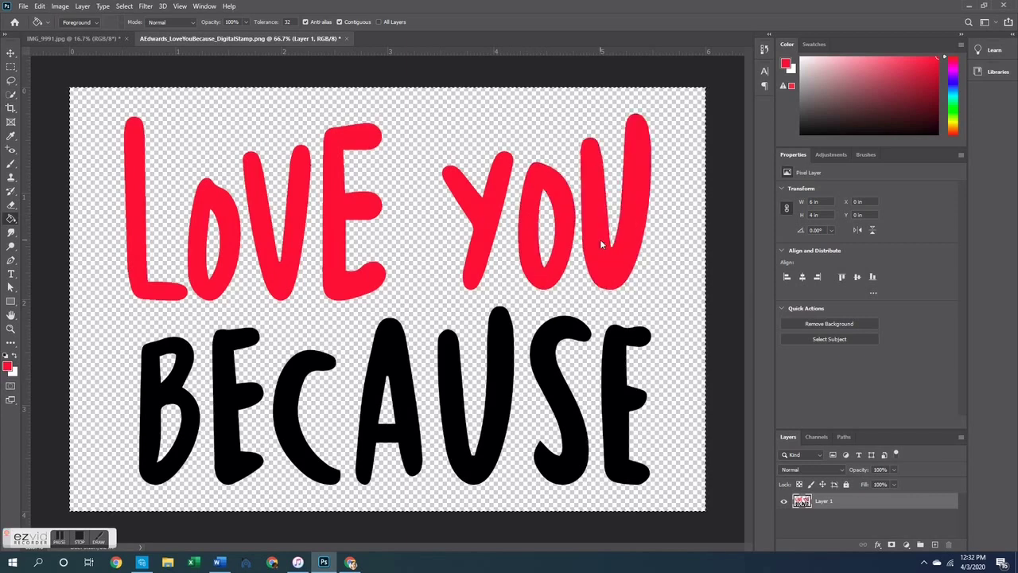
- Fill each letter of the word "BECAUSE" in the stamp with the same red
{"action": "left_click", "coordinate": [189, 391]}
{"action": "left_click", "coordinate": [239, 394]}
{"action": "left_click", "coordinate": [286, 400]}
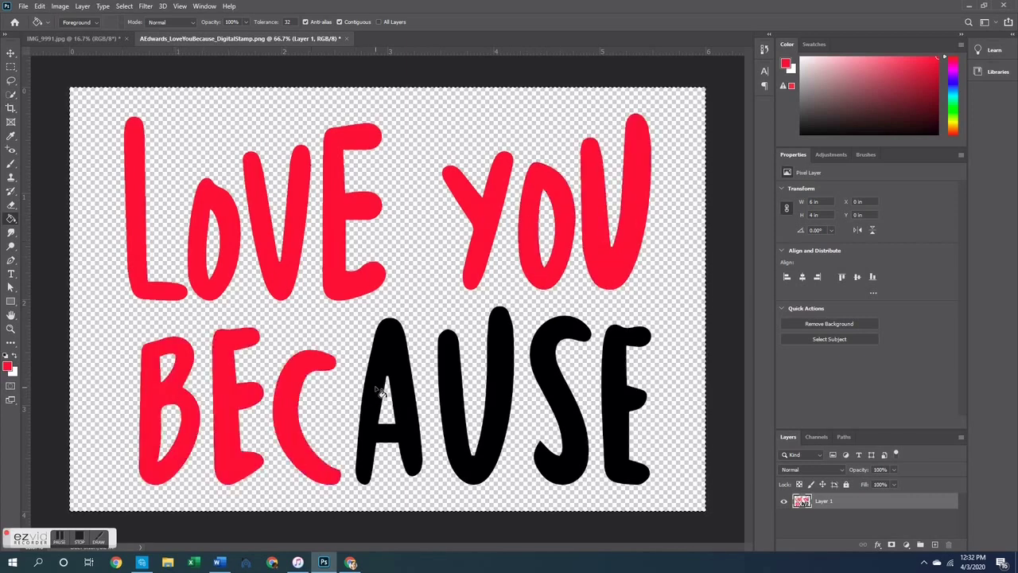
{"action": "left_click", "coordinate": [380, 392]}
{"action": "left_click", "coordinate": [460, 385]}
{"action": "left_click", "coordinate": [576, 405]}
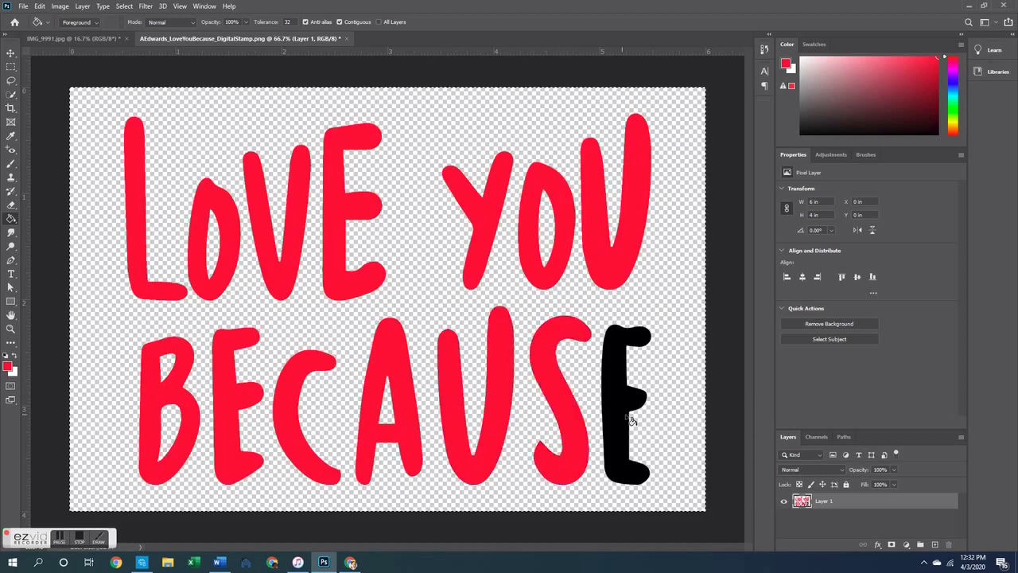
{"action": "left_click", "coordinate": [619, 407]}
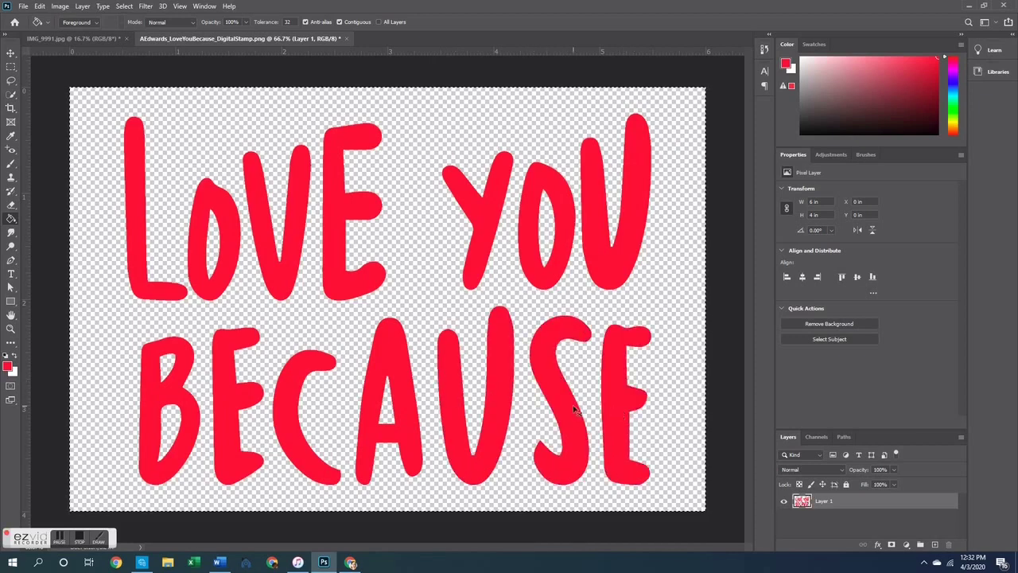
- Paste the red stamp into the IMG_9991.jpg photo and hide the black stamp layer beneath it
{"action": "left_click", "coordinate": [77, 36]}
{"action": "key", "text": "ctrl+v"}
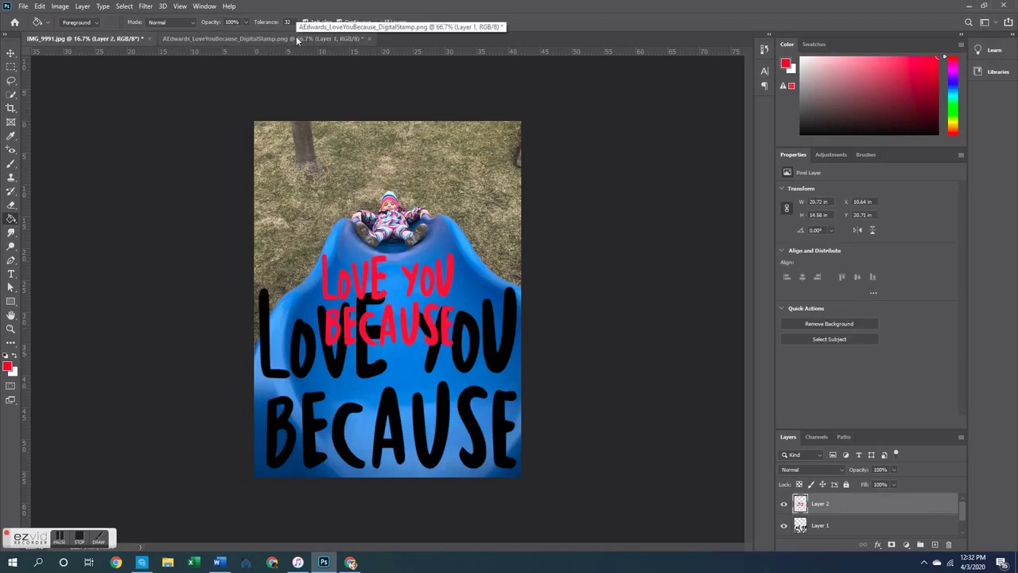
{"action": "left_click", "coordinate": [783, 526]}
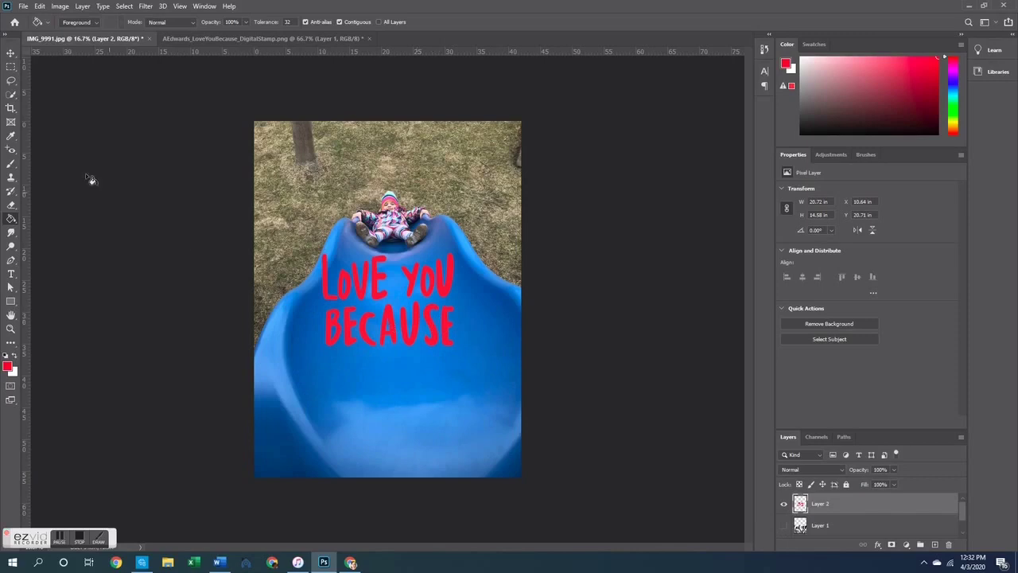
- Enlarge the red stamp to about 40 by 28 inches and position it across the lower part of the slide
{"action": "left_click", "coordinate": [11, 55]}
{"action": "left_click_drag", "start_coordinate": [453, 344], "coordinate": [475, 360]}
{"action": "left_click_drag", "start_coordinate": [322, 360], "coordinate": [259, 404]}
{"action": "left_click_drag", "start_coordinate": [473, 405], "coordinate": [516, 432]}
{"action": "left_click_drag", "start_coordinate": [465, 383], "coordinate": [466, 417]}
{"action": "left_click", "coordinate": [658, 436]}
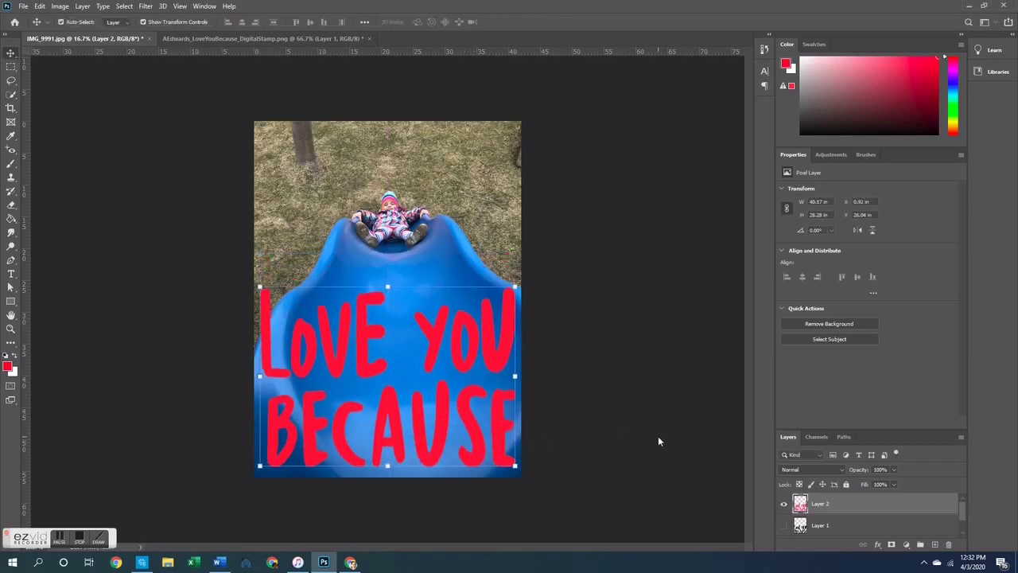
{"action": "left_click", "coordinate": [631, 404]}
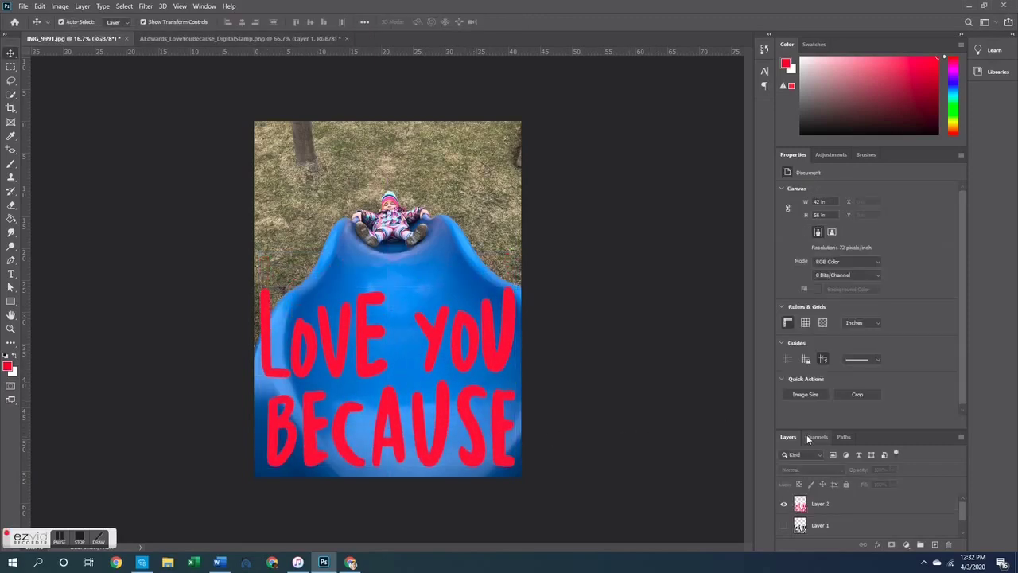
- Add a Hue/Saturation adjustment layer in the stamp document and shift its hue to -96
{"action": "left_click", "coordinate": [822, 506]}
{"action": "left_click", "coordinate": [831, 155]}
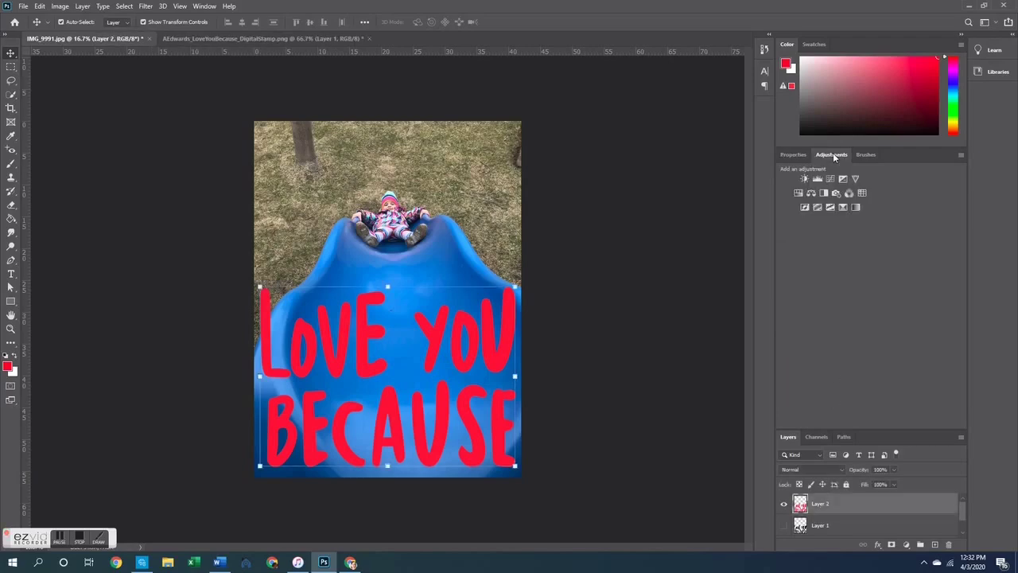
{"action": "key", "text": "ctrl+Tab"}
{"action": "left_click", "coordinate": [820, 153]}
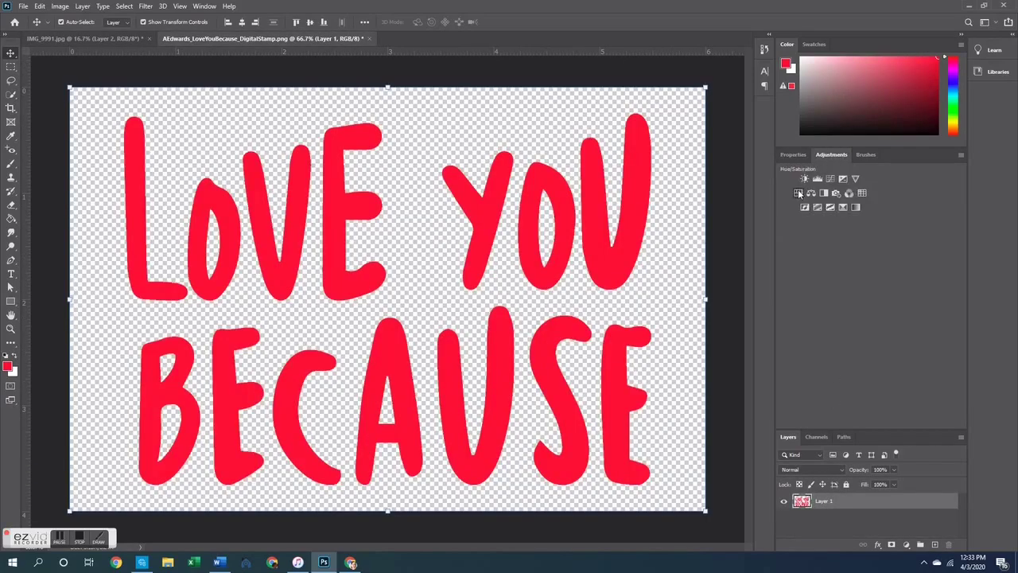
{"action": "left_click", "coordinate": [799, 193]}
{"action": "left_click_drag", "start_coordinate": [866, 230], "coordinate": [812, 221]}
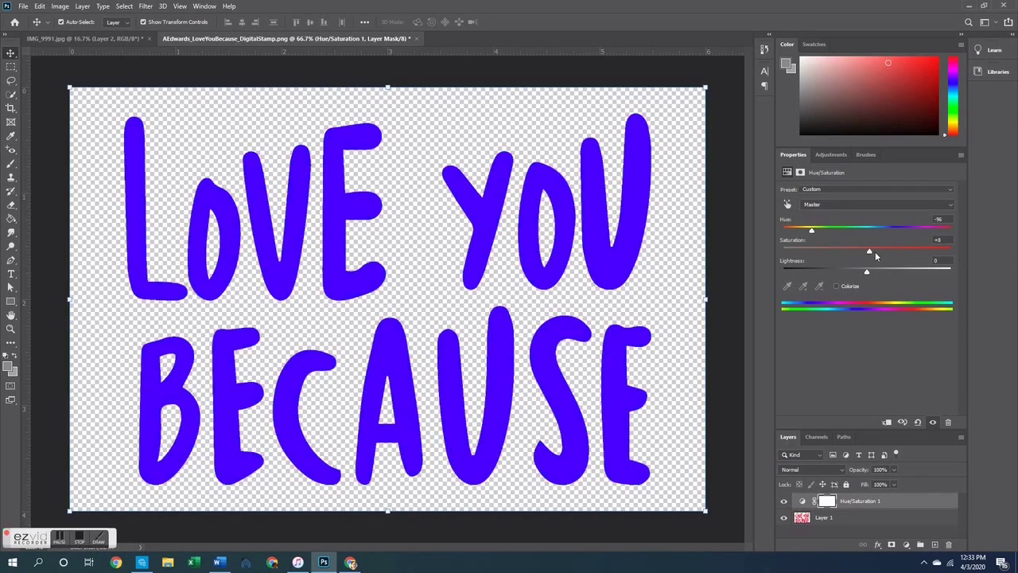
- Try Hue +40, Saturation +100 and Lightness -6 on the stamp's adjustment layer, and delete that layer
{"action": "left_click_drag", "start_coordinate": [897, 254], "coordinate": [946, 256]}
{"action": "left_click_drag", "start_coordinate": [852, 251], "coordinate": [951, 253]}
{"action": "left_click_drag", "start_coordinate": [867, 273], "coordinate": [957, 284]}
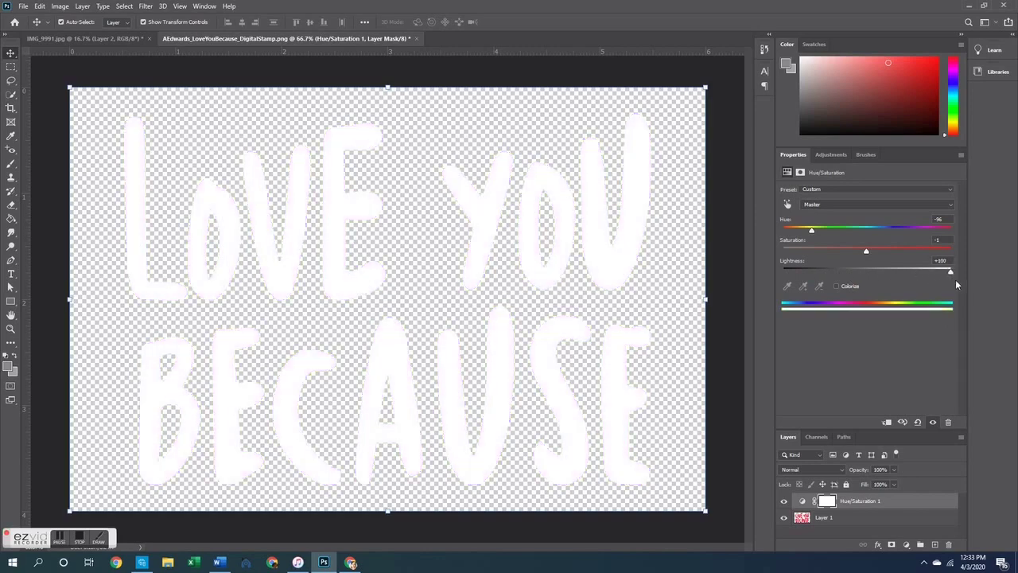
{"action": "left_click_drag", "start_coordinate": [895, 289], "coordinate": [862, 291]}
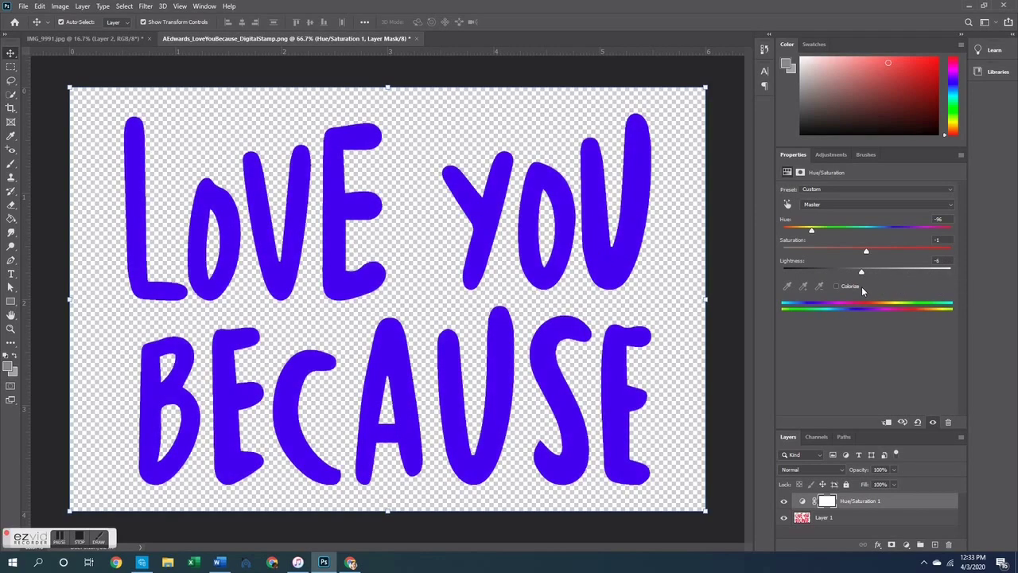
{"action": "left_click_drag", "start_coordinate": [811, 233], "coordinate": [927, 261]}
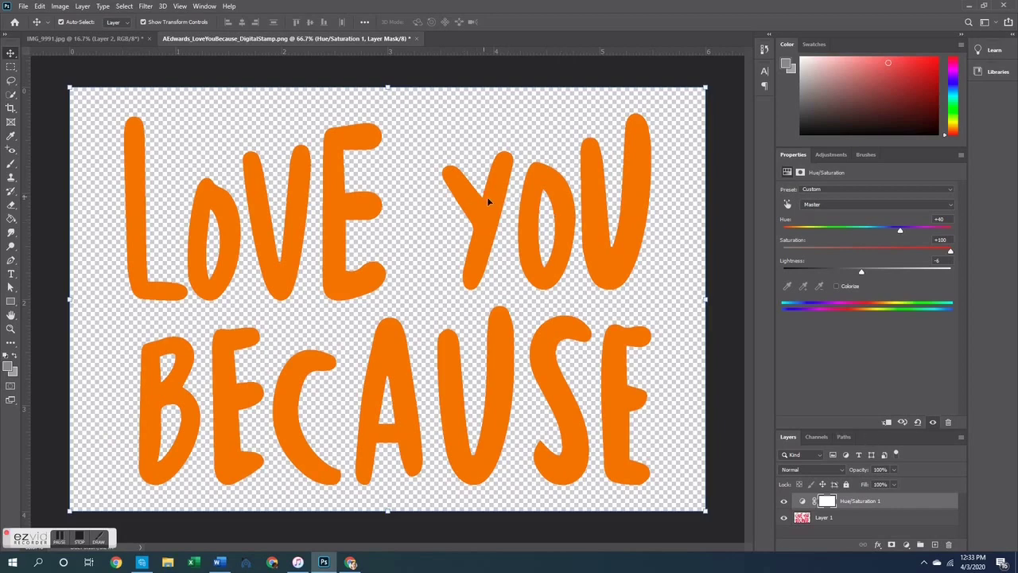
{"action": "left_click", "coordinate": [893, 502]}
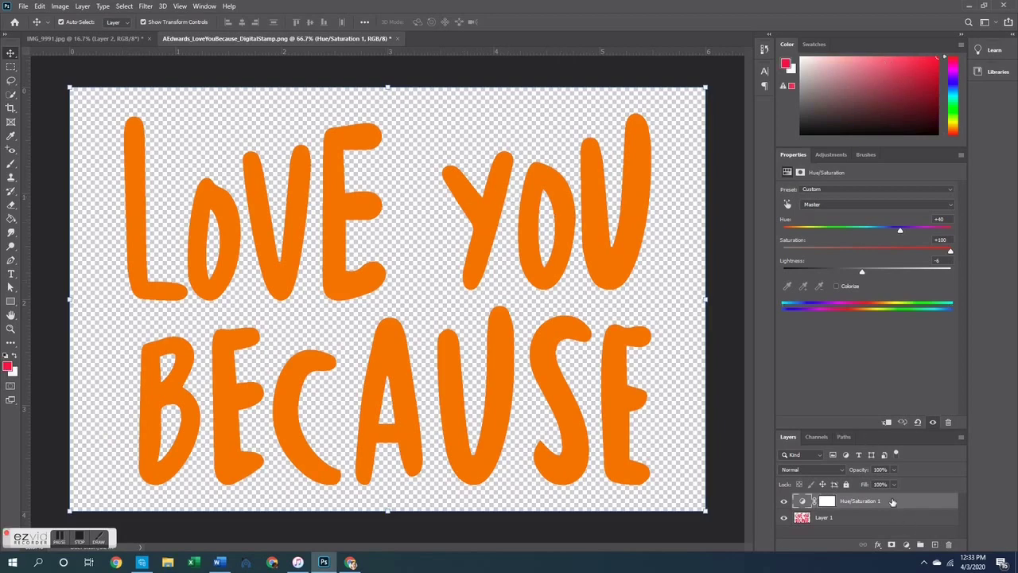
{"action": "key", "text": "Delete"}
- Fill each letter of the word "LOVE" in the stamp with blue 0072ff using the Paint Bucket tool
{"action": "left_click", "coordinate": [7, 367]}
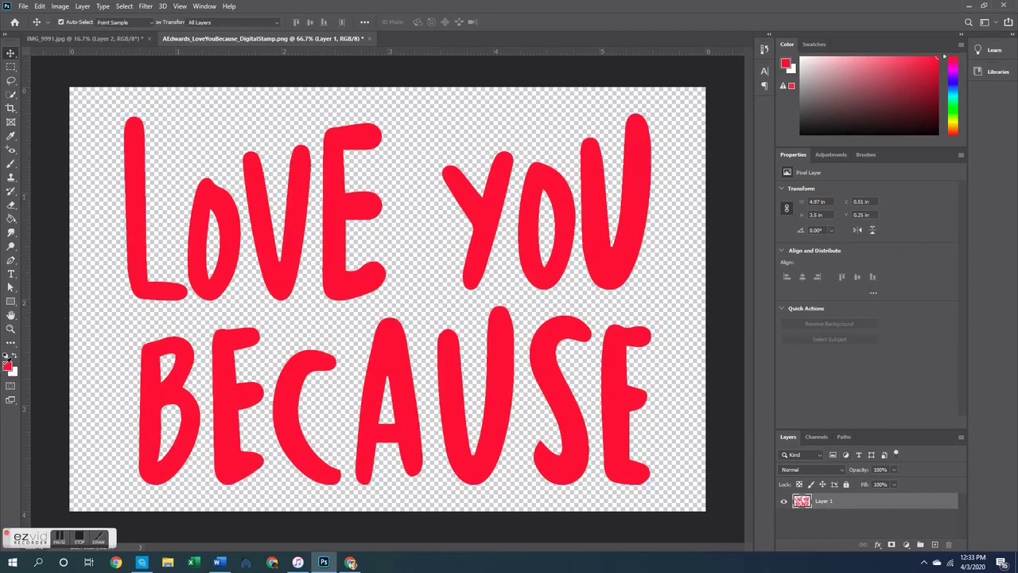
{"action": "left_click", "coordinate": [786, 293]}
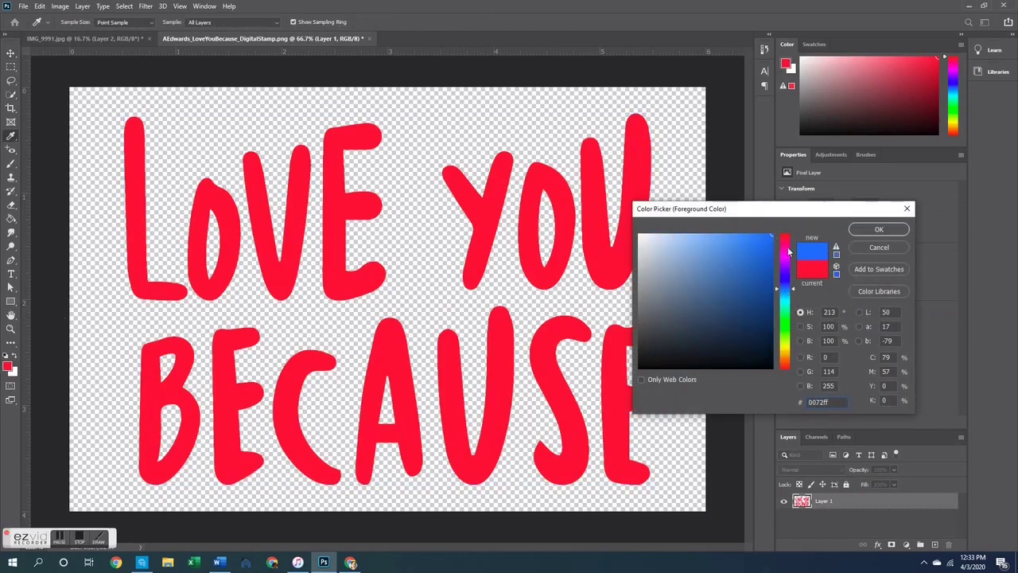
{"action": "left_click", "coordinate": [878, 230]}
{"action": "left_click", "coordinate": [11, 218]}
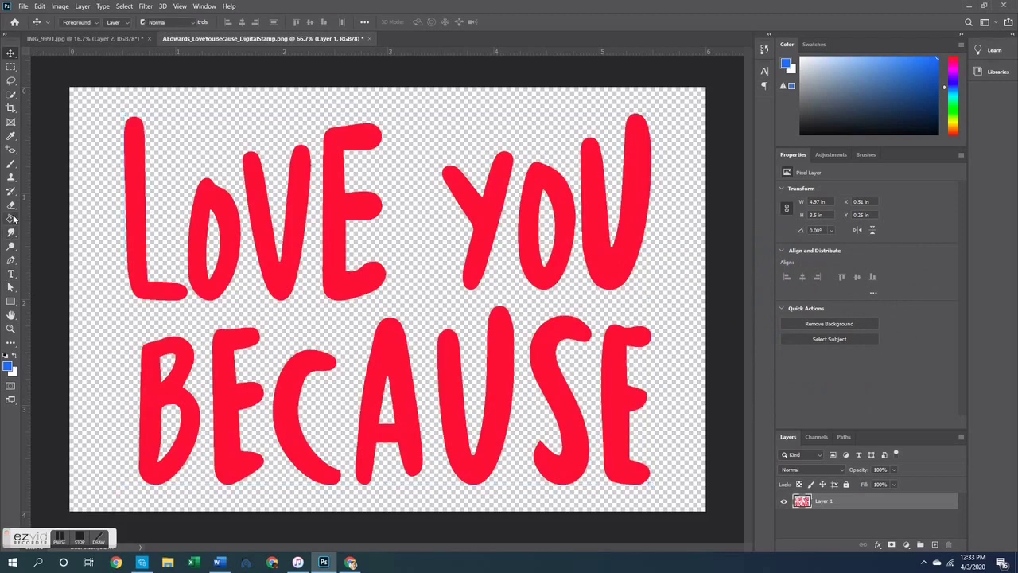
{"action": "left_click", "coordinate": [139, 278]}
{"action": "left_click", "coordinate": [226, 266]}
{"action": "left_click", "coordinate": [275, 266]}
{"action": "left_click", "coordinate": [344, 263]}
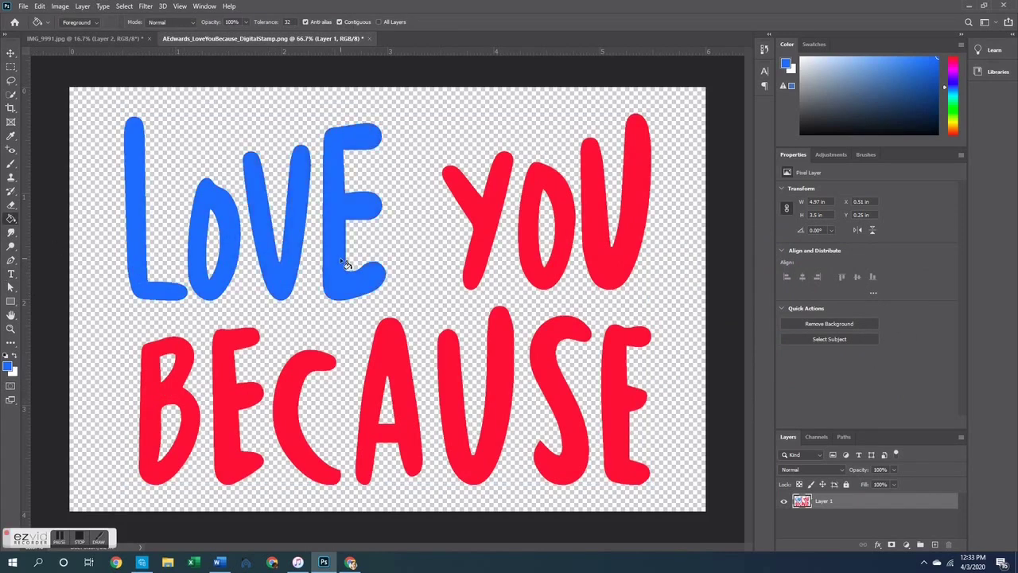
- Fill each letter of the word "YOU" in the stamp with orange ff7800
{"action": "left_click", "coordinate": [12, 369]}
{"action": "left_click", "coordinate": [784, 364]}
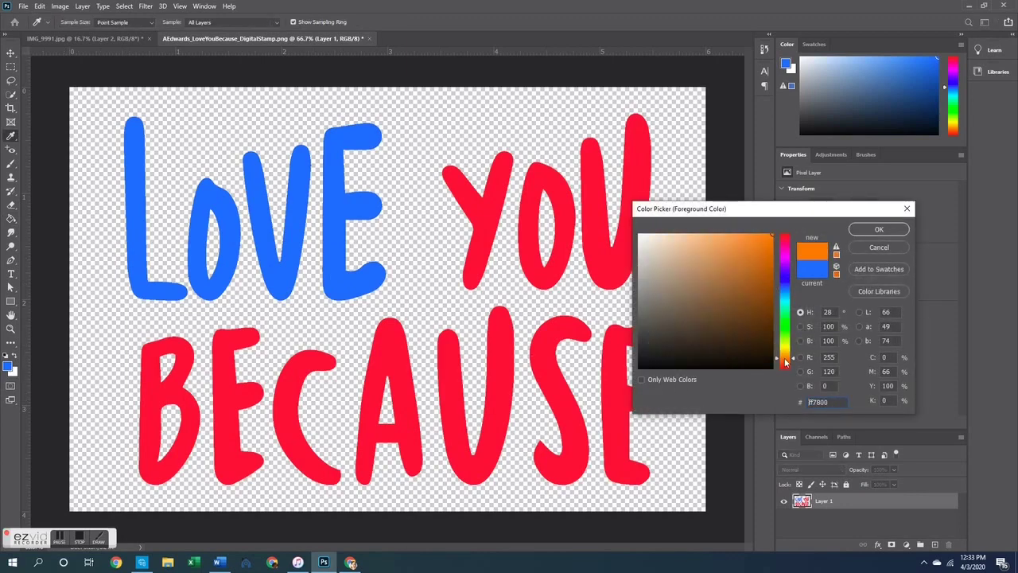
{"action": "left_click", "coordinate": [875, 232]}
{"action": "left_click", "coordinate": [480, 237]}
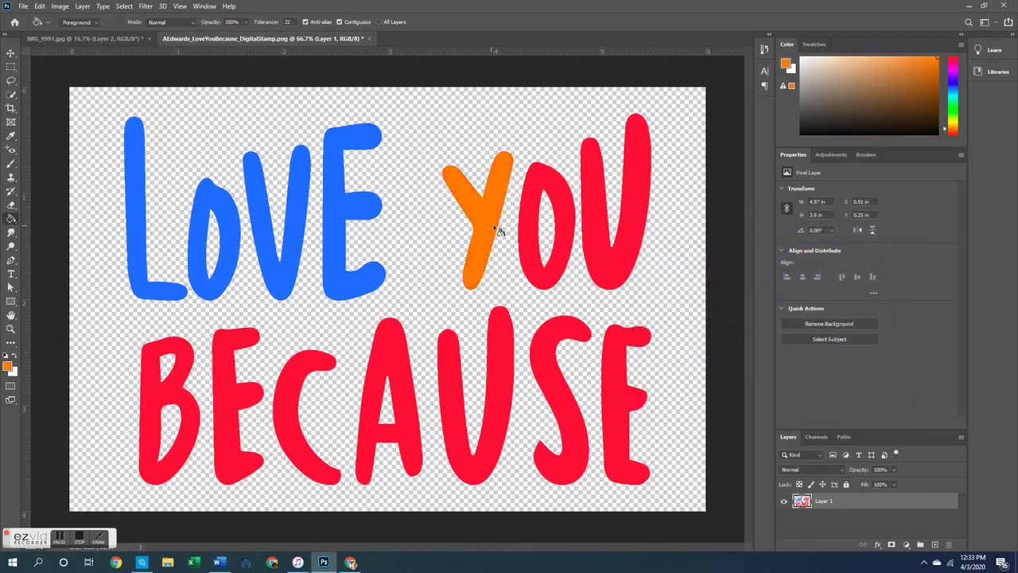
{"action": "left_click", "coordinate": [526, 246]}
{"action": "left_click", "coordinate": [603, 255]}
- Paste the multicolored stamp into the IMG_9991.jpg photo and delete the large red stamp layer
{"action": "left_click", "coordinate": [11, 54]}
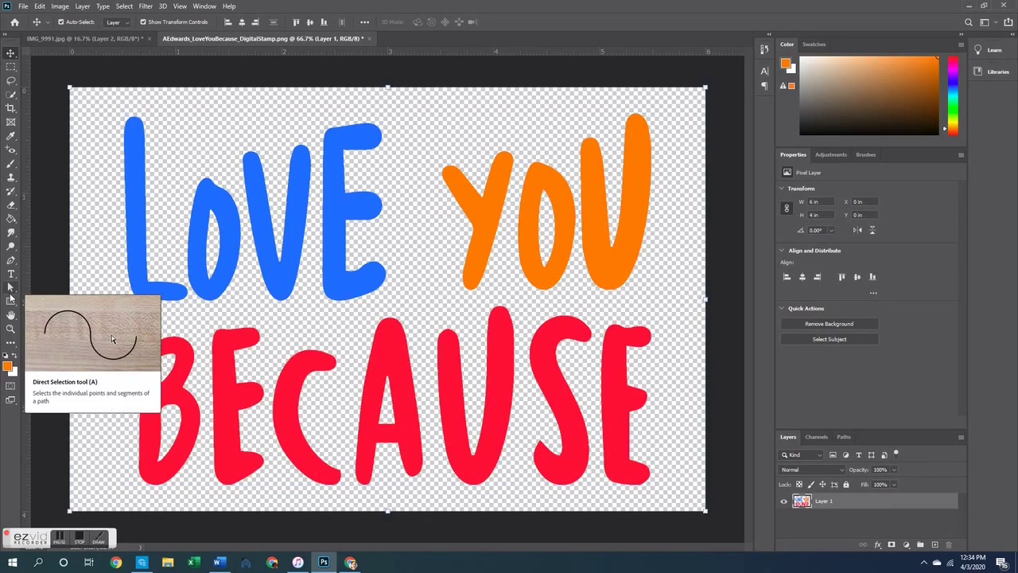
{"action": "left_click", "coordinate": [108, 39]}
{"action": "key", "text": "ctrl+v"}
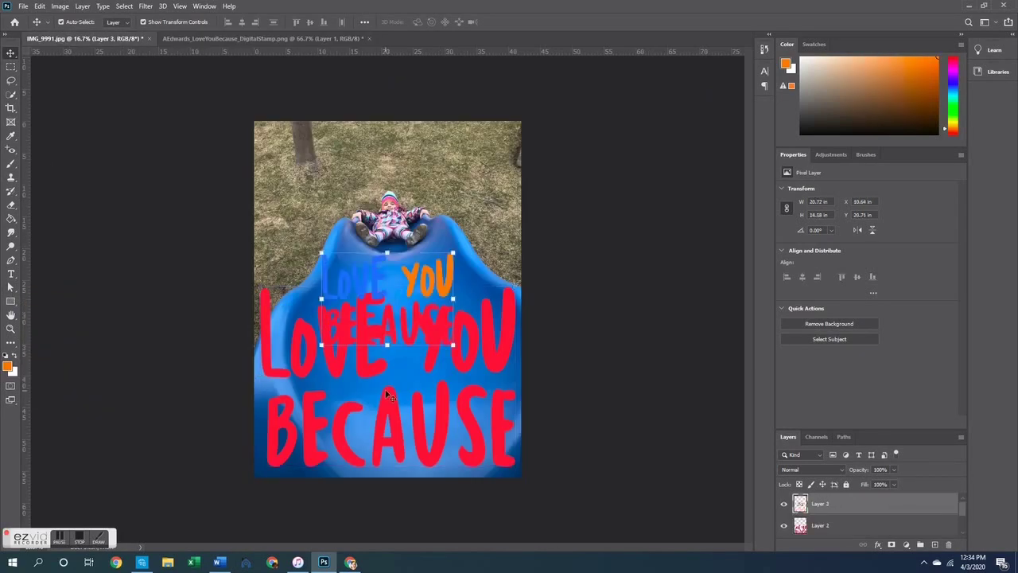
{"action": "left_click", "coordinate": [503, 393]}
{"action": "key", "text": "Delete"}
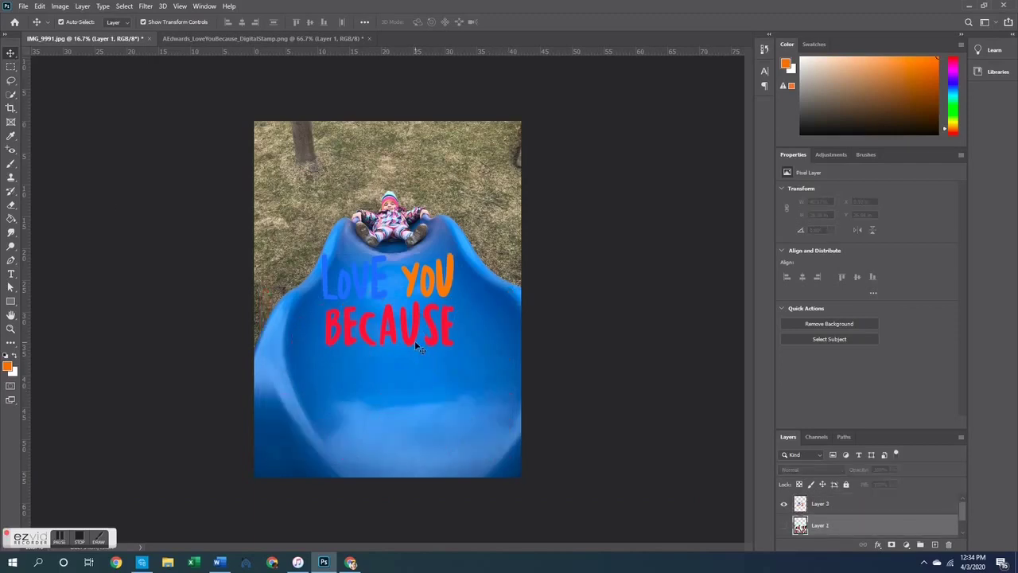
- Enlarge the multicolored stamp to about 39 by 27 inches and place it near the photo's lower edge
{"action": "left_click", "coordinate": [429, 322]}
{"action": "left_click_drag", "start_coordinate": [454, 346], "coordinate": [510, 385]}
{"action": "left_click_drag", "start_coordinate": [326, 387], "coordinate": [264, 427]}
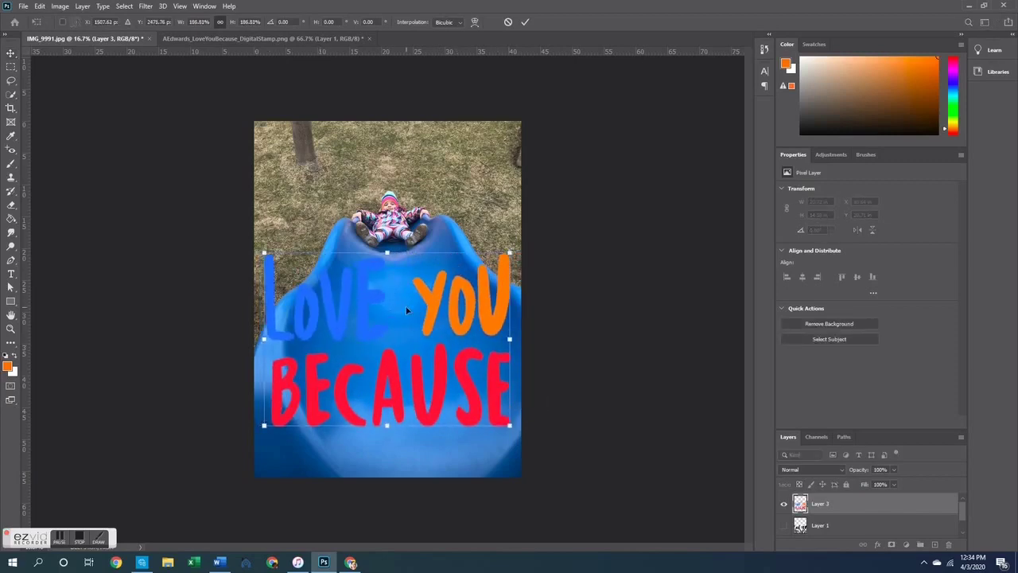
{"action": "left_click_drag", "start_coordinate": [413, 392], "coordinate": [413, 438]}
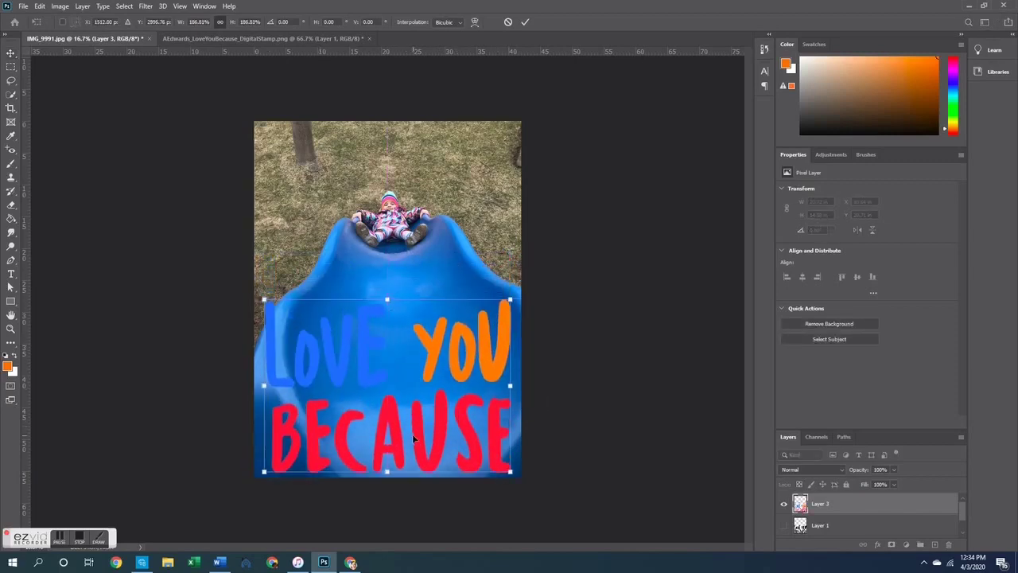
{"action": "key", "text": "Return"}
{"action": "left_click", "coordinate": [697, 217]}
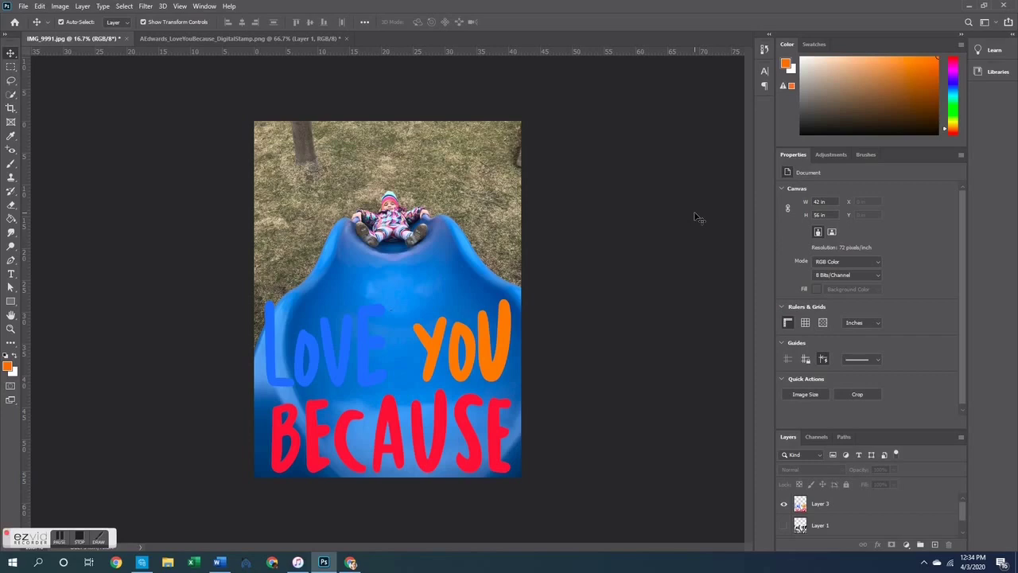
- Show the black stamp layer and move the multicolored stamp slightly up so the black lettering forms a shadow
{"action": "left_click", "coordinate": [783, 526]}
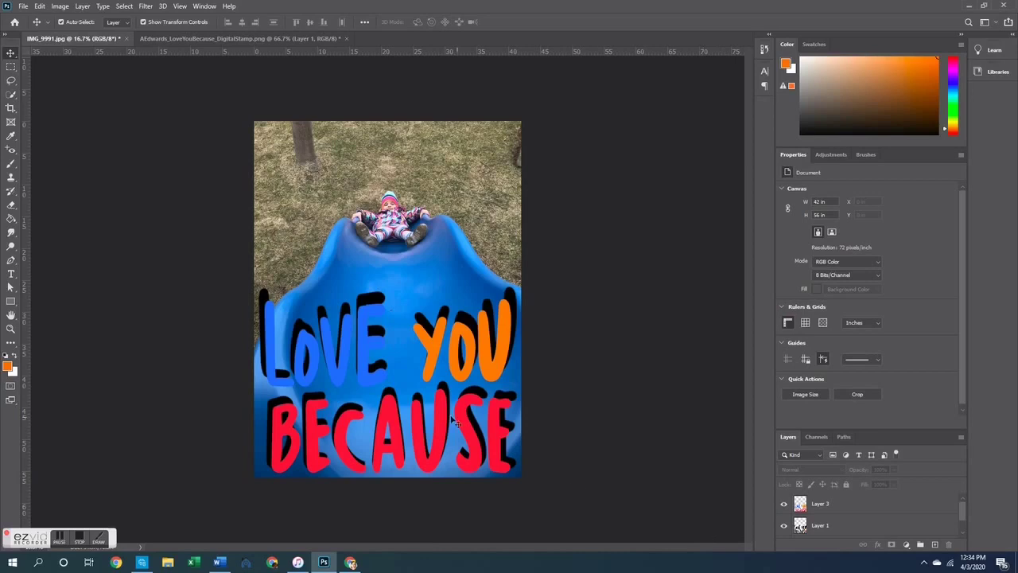
{"action": "left_click", "coordinate": [448, 440]}
{"action": "left_click_drag", "start_coordinate": [448, 439], "coordinate": [455, 425]}
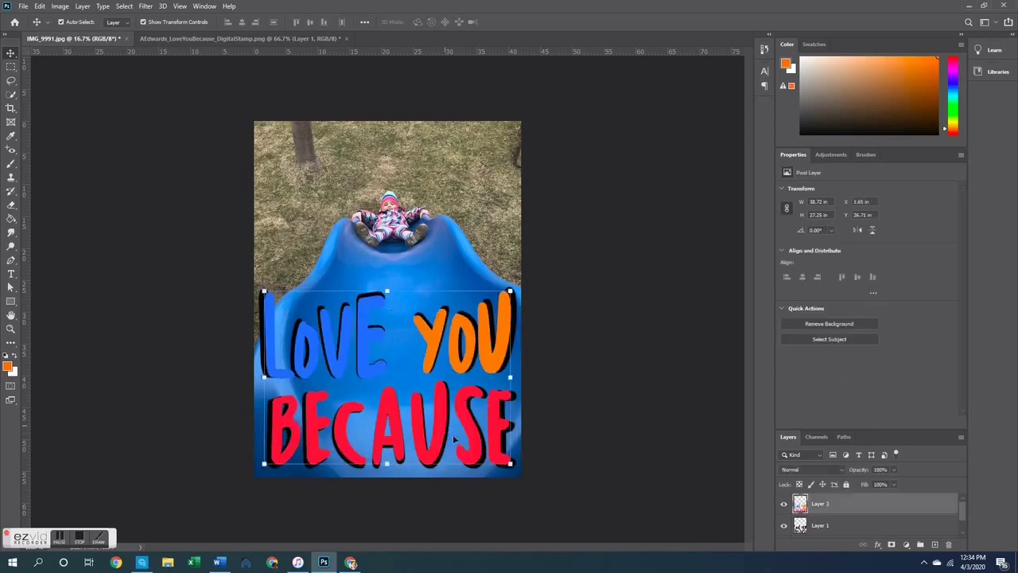
{"action": "left_click", "coordinate": [602, 466]}
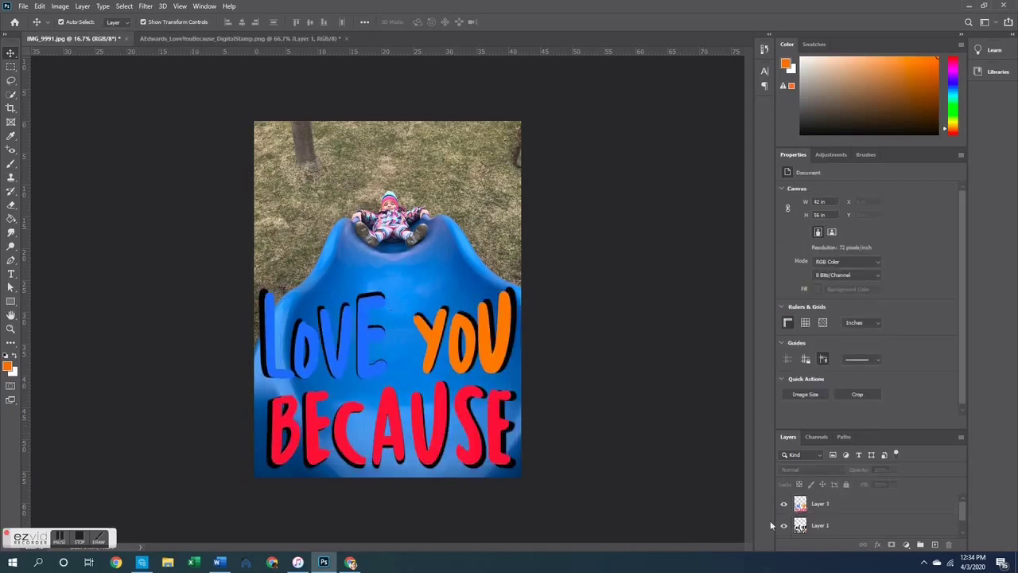
- Duplicate the multicolored stamp layer several times and scatter the copies across the photo
{"action": "left_click", "coordinate": [819, 508]}
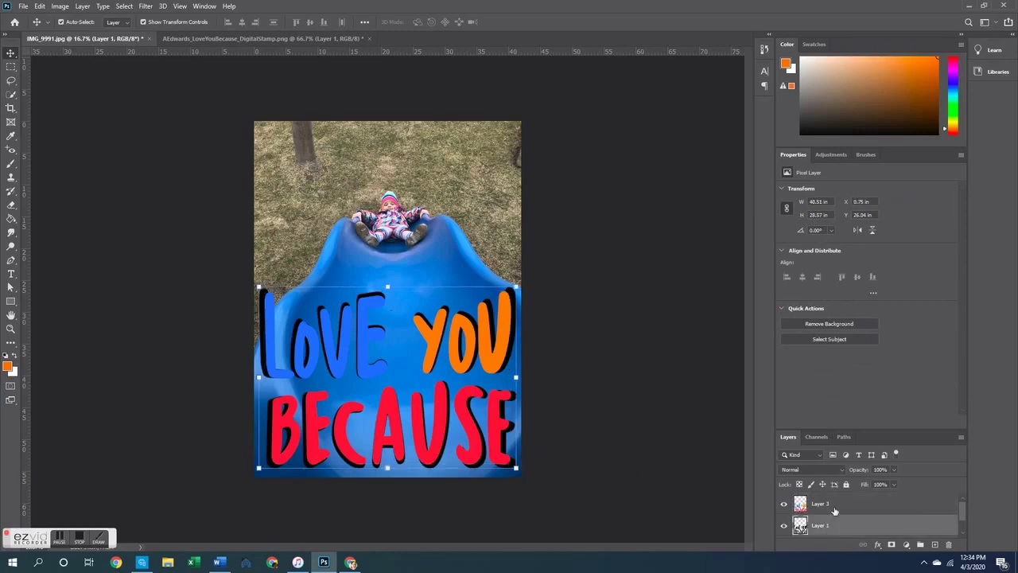
{"action": "left_click", "coordinate": [417, 203]}
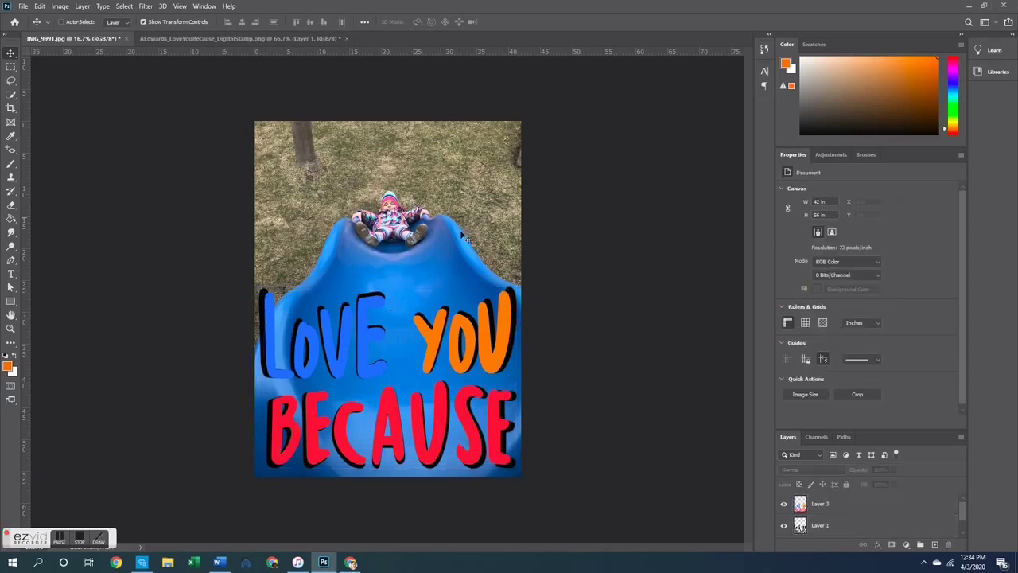
{"action": "left_click", "coordinate": [826, 509]}
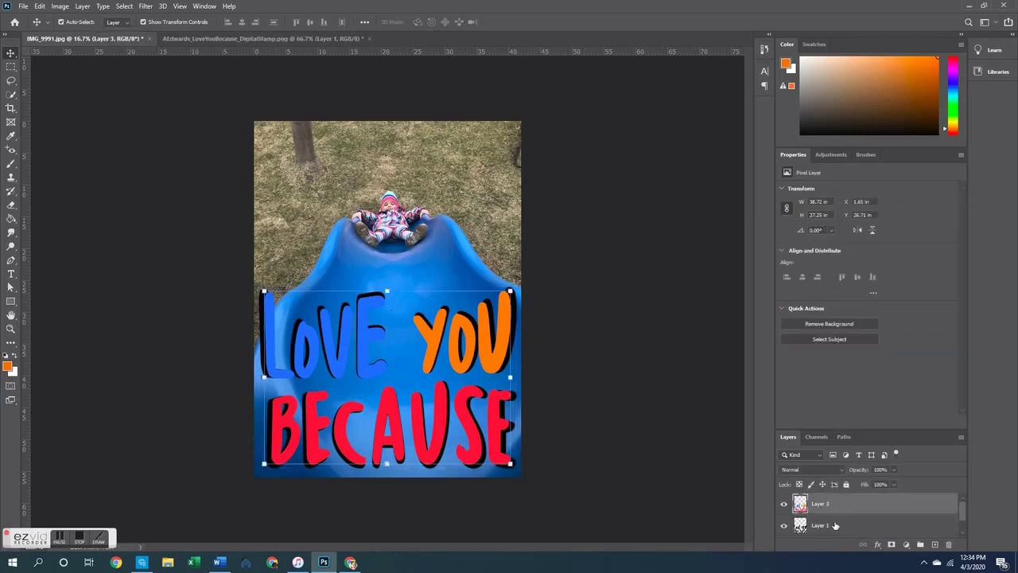
{"action": "left_click_drag", "start_coordinate": [500, 329], "coordinate": [500, 251]}
{"action": "key", "text": "ctrl+j"}
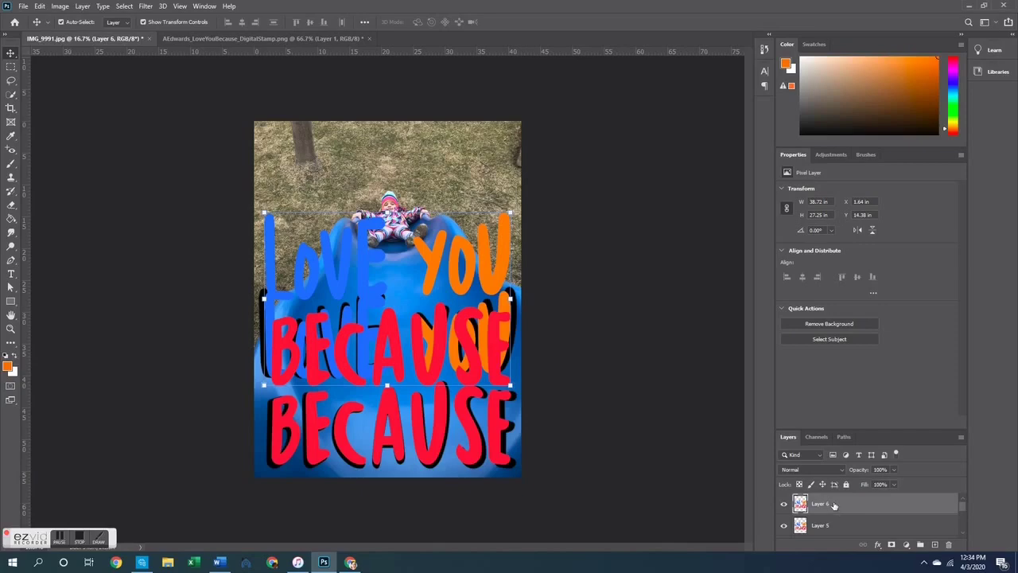
{"action": "left_click_drag", "start_coordinate": [496, 265], "coordinate": [515, 277]}
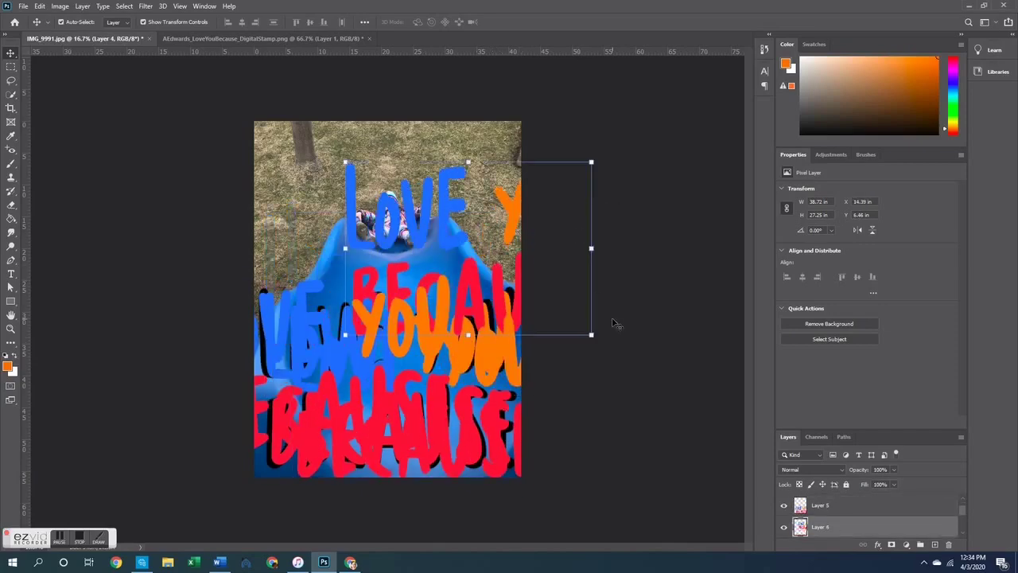
- Undo the duplicated multicolored stamps and their moves
{"action": "key", "text": "ctrl+z"}
{"action": "key", "text": "ctrl+z"}
{"action": "key", "text": "ctrl+z"}
{"action": "key", "text": "ctrl+z"}
{"action": "key", "text": "ctrl+z"}
{"action": "key", "text": "ctrl+z"}
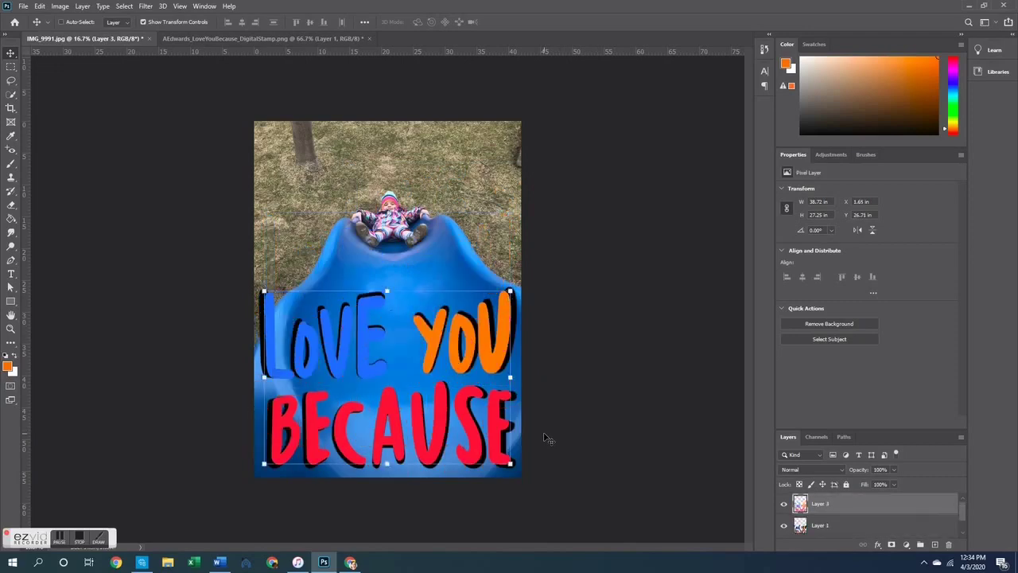
- Undo the pasted multicolored and red stamps, back to the single large black stamp on the photo
{"action": "key", "text": "ctrl+z"}
{"action": "key", "text": "ctrl+z"}
{"action": "key", "text": "ctrl+z"}
{"action": "key", "text": "ctrl+z"}
{"action": "key", "text": "ctrl+z"}
{"action": "key", "text": "ctrl+z"}
{"action": "key", "text": "ctrl+z"}
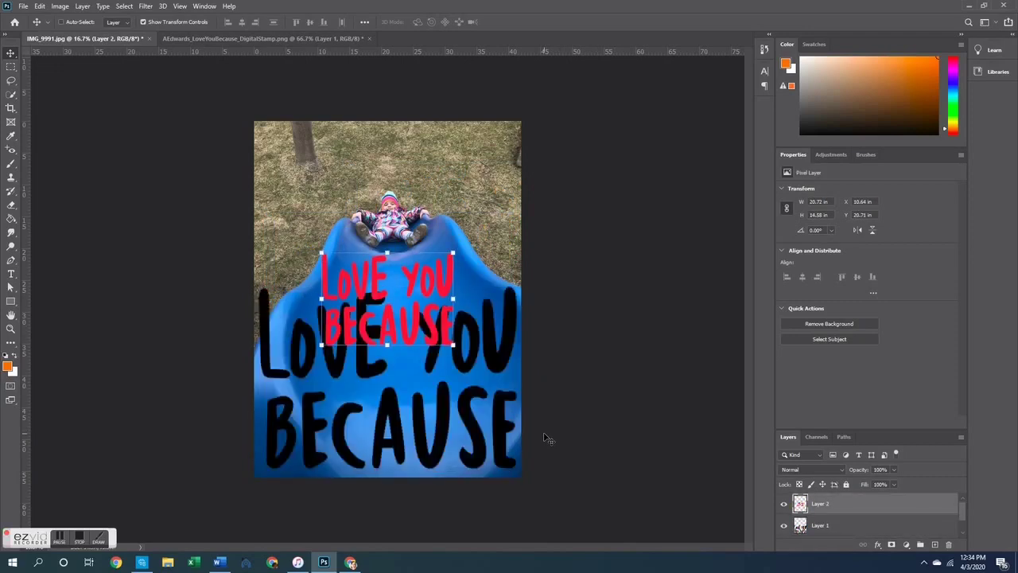
{"action": "key", "text": "ctrl+z"}
{"action": "key", "text": "ctrl+t"}
{"action": "key", "text": "Return"}
{"action": "left_click", "coordinate": [579, 350]}
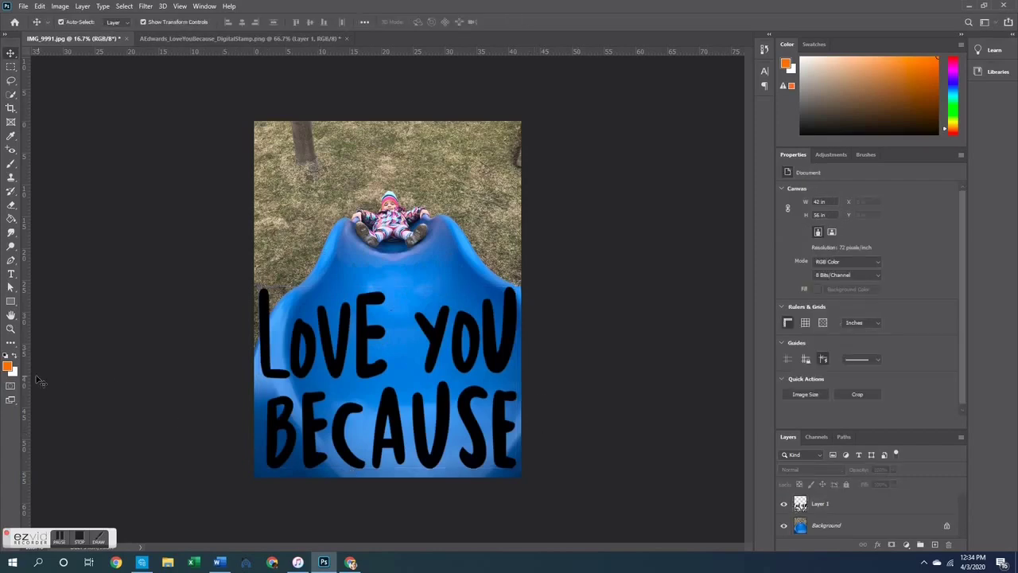
- Fill the letters of LOVE on the black stamp layer with orange using the Paint Bucket
{"action": "left_click", "coordinate": [10, 219]}
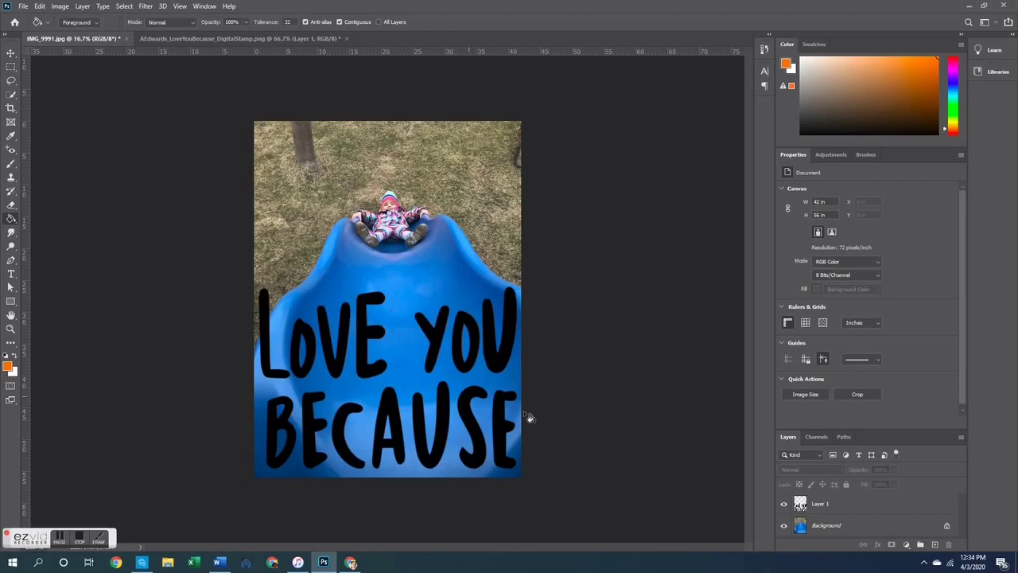
{"action": "left_click", "coordinate": [828, 510]}
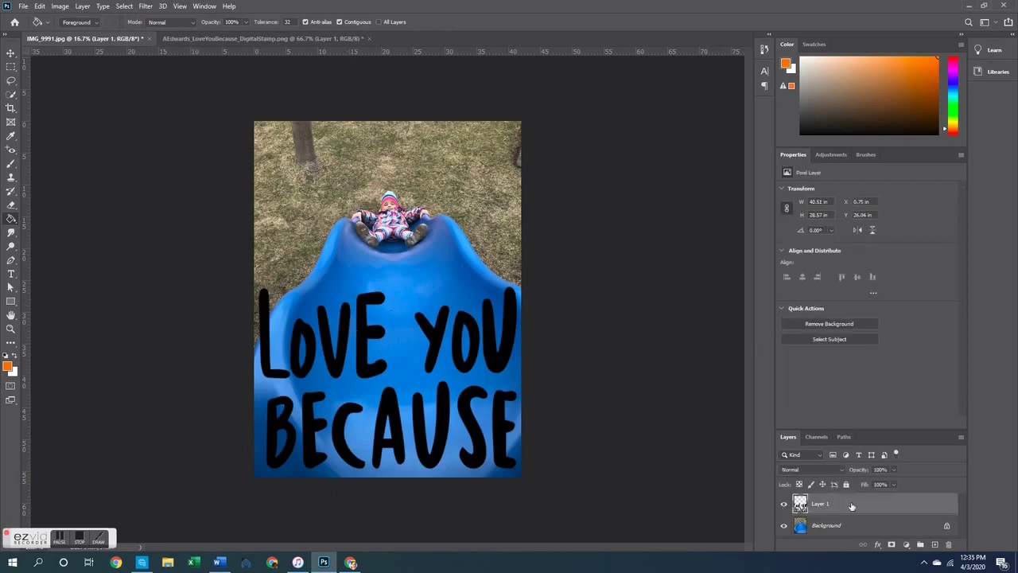
{"action": "left_click", "coordinate": [265, 352]}
{"action": "left_click", "coordinate": [303, 351]}
{"action": "left_click", "coordinate": [334, 349]}
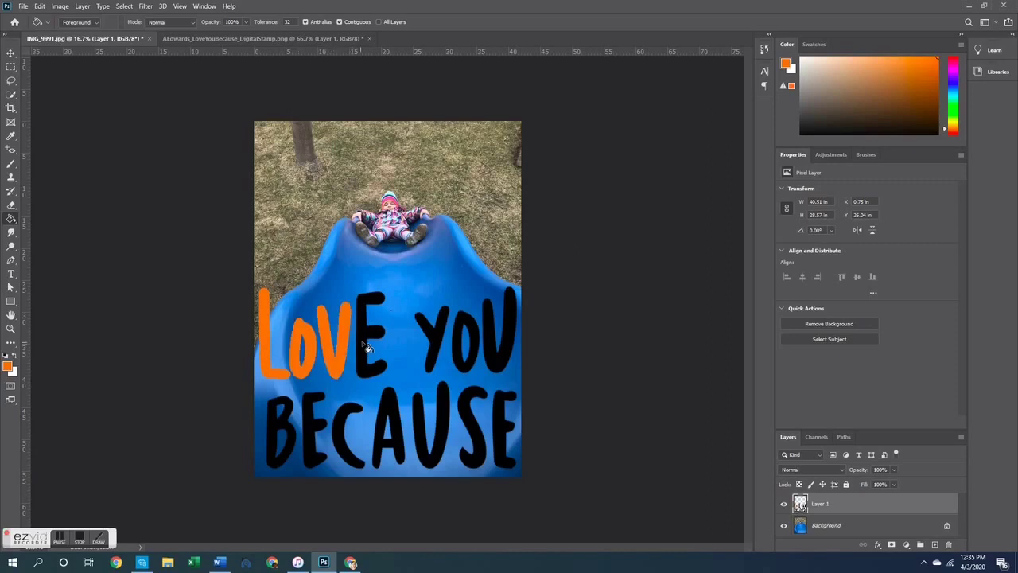
{"action": "left_click", "coordinate": [364, 349]}
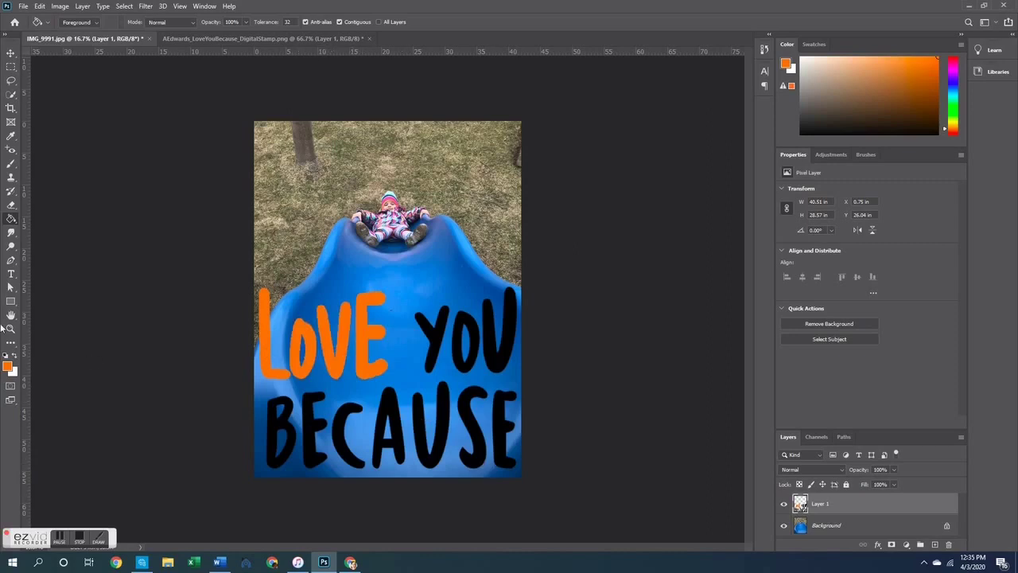
- Fill the letters of YOU with white, and make orange the foreground color again
{"action": "left_click", "coordinate": [18, 357]}
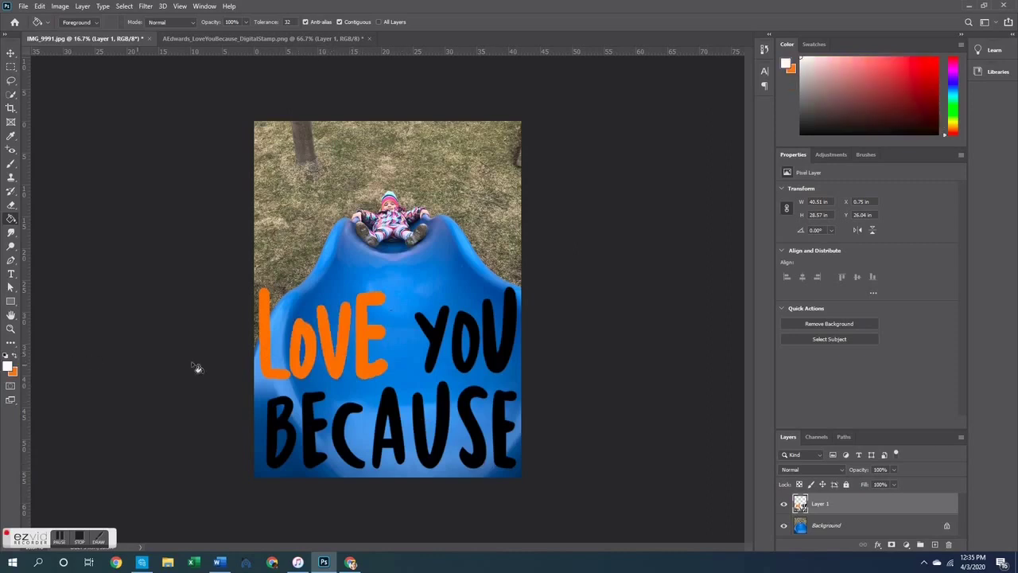
{"action": "left_click", "coordinate": [442, 336]}
{"action": "left_click", "coordinate": [469, 361]}
{"action": "left_click", "coordinate": [496, 354]}
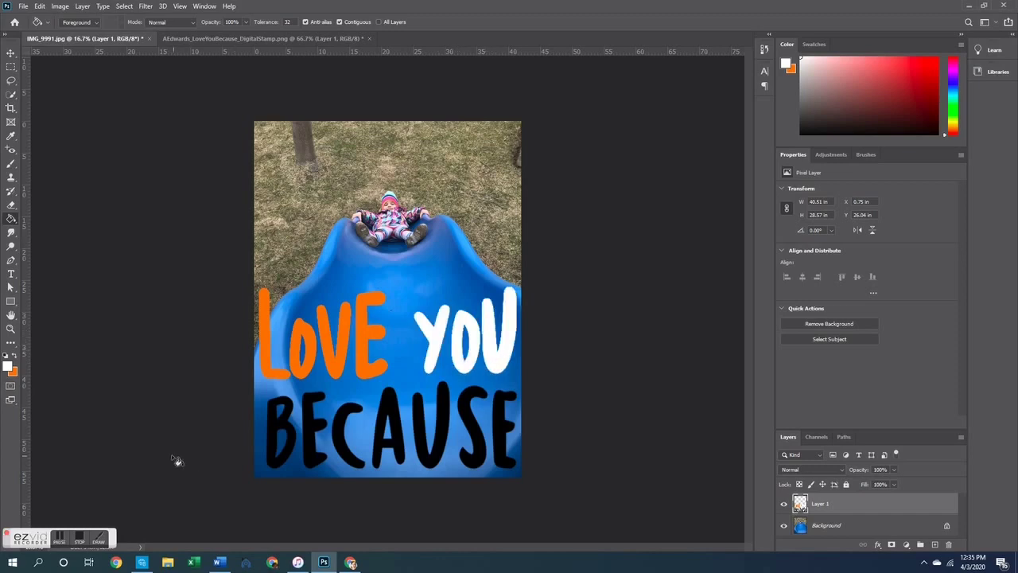
{"action": "left_click", "coordinate": [17, 357]}
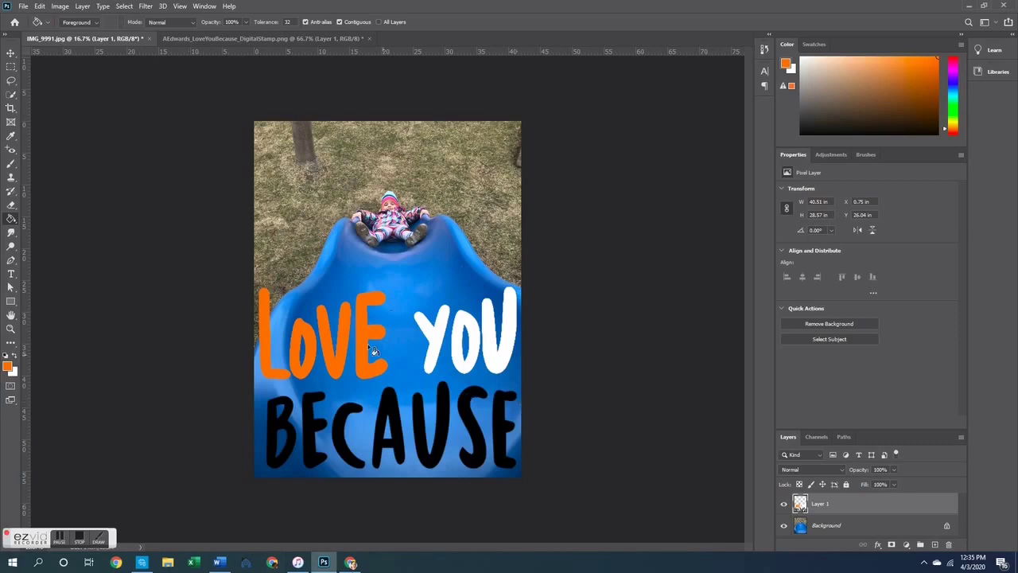
- Undo the orange and white letter fills and leave the black stamp layer on the photo hidden
{"action": "key", "text": "ctrl+z"}
{"action": "key", "text": "ctrl+z"}
{"action": "key", "text": "ctrl+z"}
{"action": "key", "text": "ctrl+z"}
{"action": "key", "text": "ctrl+z"}
{"action": "key", "text": "ctrl+z"}
{"action": "key", "text": "ctrl+z"}
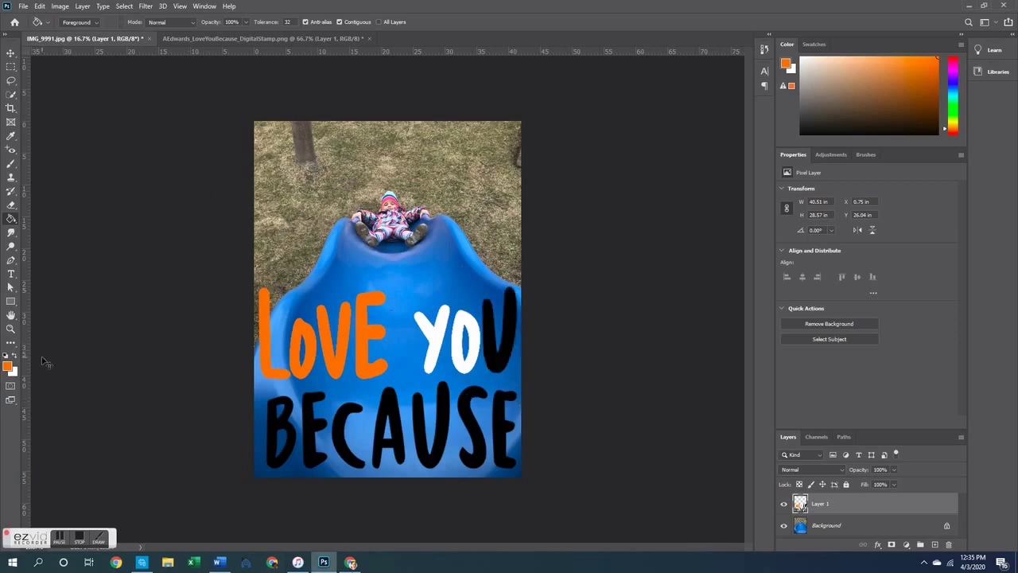
{"action": "key", "text": "ctrl+z"}
{"action": "key", "text": "ctrl+z"}
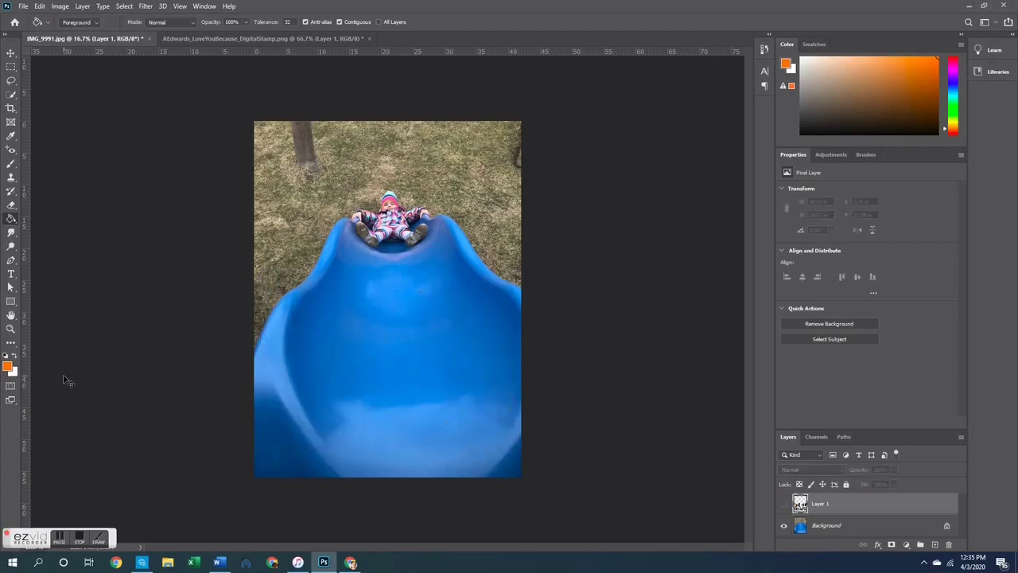
- Undo all color changes in the LoveYouBecause stamp file, back to its original black lettering
{"action": "left_click", "coordinate": [279, 37]}
{"action": "key", "text": "ctrl+z"}
{"action": "key", "text": "ctrl+z"}
{"action": "key", "text": "ctrl+z"}
{"action": "key", "text": "ctrl+z"}
{"action": "key", "text": "ctrl+z"}
{"action": "key", "text": "ctrl+z"}
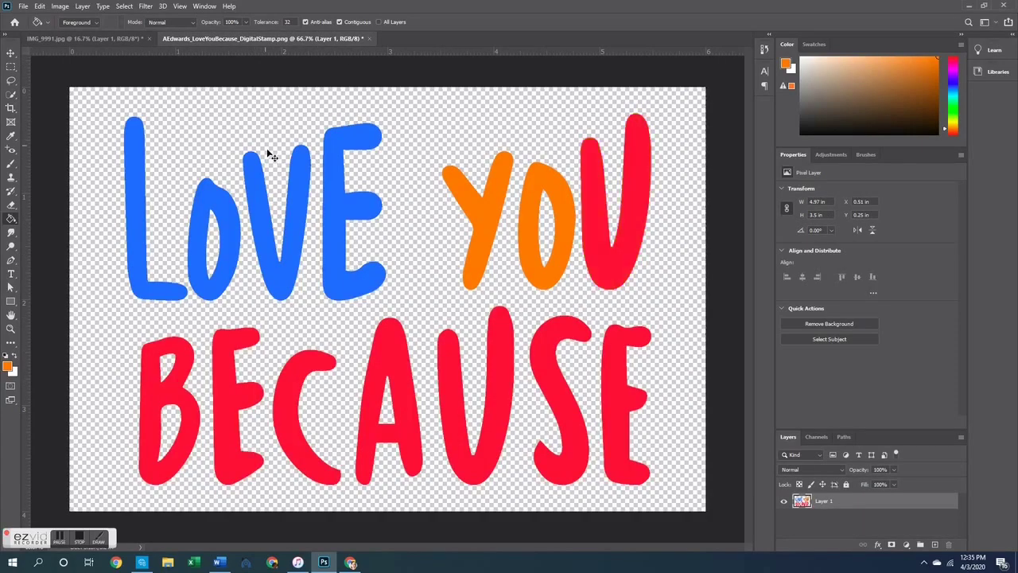
{"action": "key", "text": "ctrl+z"}
{"action": "key", "text": "ctrl+z"}
{"action": "key", "text": "ctrl+z"}
{"action": "key", "text": "ctrl+z"}
{"action": "key", "text": "ctrl+z"}
{"action": "key", "text": "ctrl+z"}
{"action": "key", "text": "ctrl+z"}
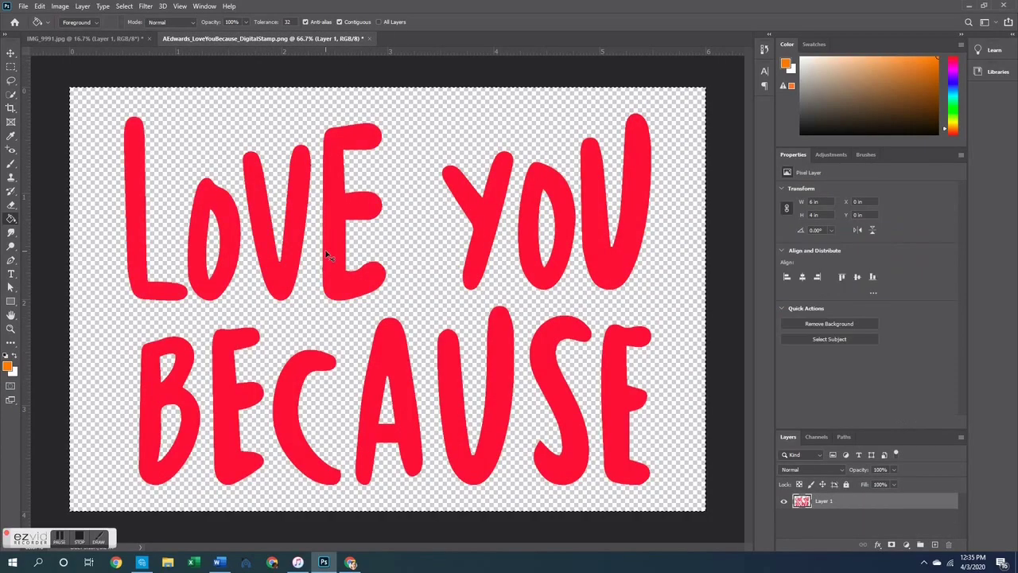
{"action": "key", "text": "ctrl+z"}
{"action": "key", "text": "ctrl+z"}
{"action": "key", "text": "ctrl+z"}
{"action": "key", "text": "ctrl+z"}
{"action": "key", "text": "ctrl+z"}
{"action": "key", "text": "ctrl+z"}
{"action": "key", "text": "ctrl+z"}
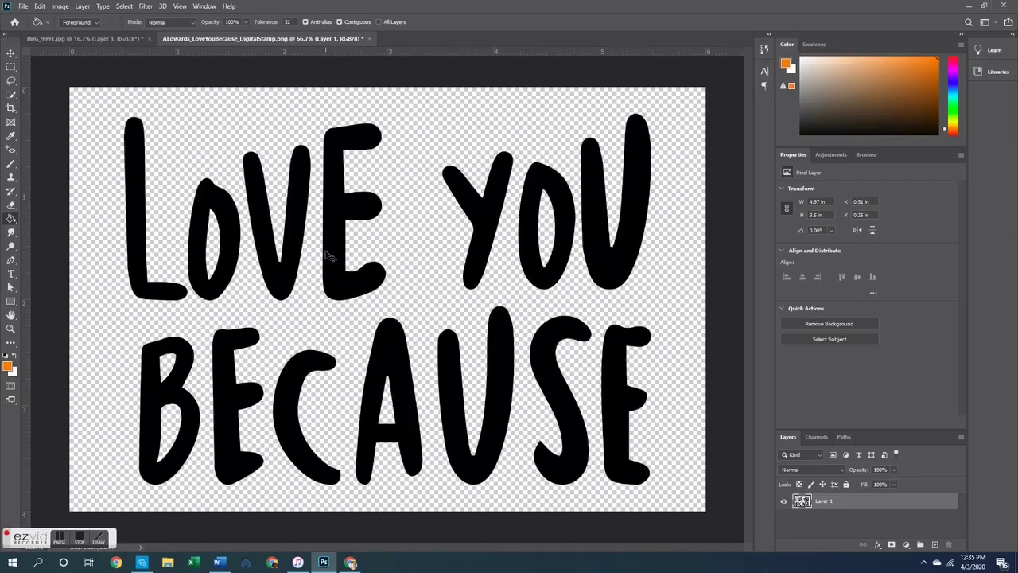
- Copy the whole black stamp into the photo, enlarge it to about 33 in wide and place it centered on the lower slide
{"action": "key", "text": "v"}
{"action": "left_click", "coordinate": [124, 6]}
{"action": "left_click", "coordinate": [137, 17]}
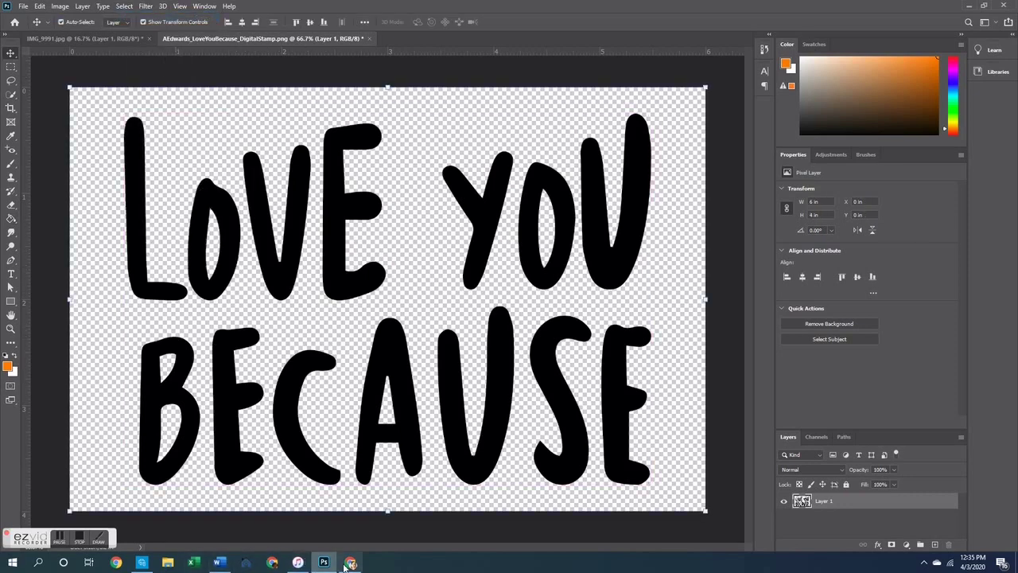
{"action": "left_click_drag", "start_coordinate": [231, 77], "coordinate": [440, 310]}
{"action": "left_click_drag", "start_coordinate": [455, 350], "coordinate": [531, 400]}
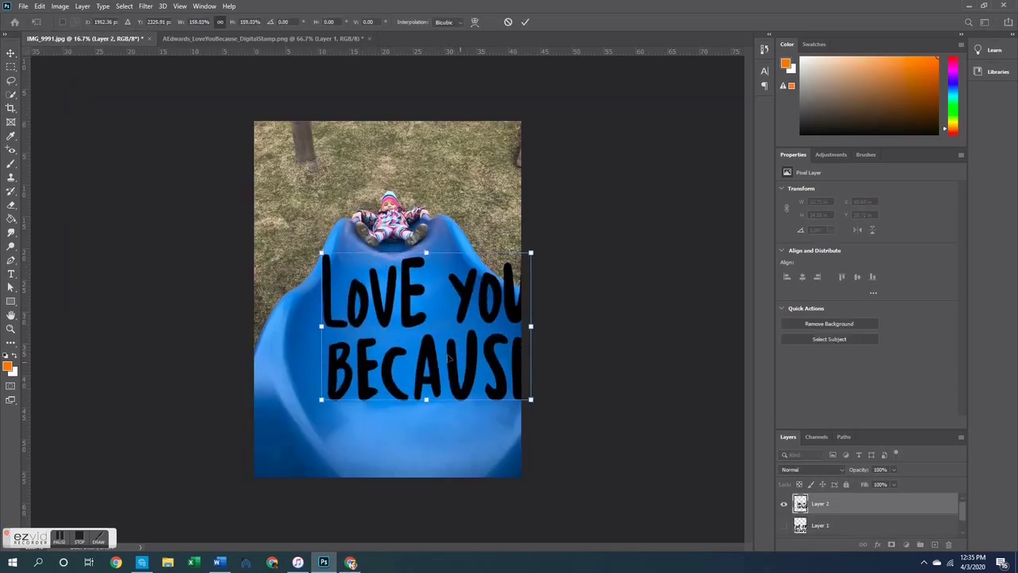
{"action": "left_click_drag", "start_coordinate": [444, 372], "coordinate": [402, 418]}
{"action": "key", "text": "Return"}
{"action": "left_click", "coordinate": [657, 274]}
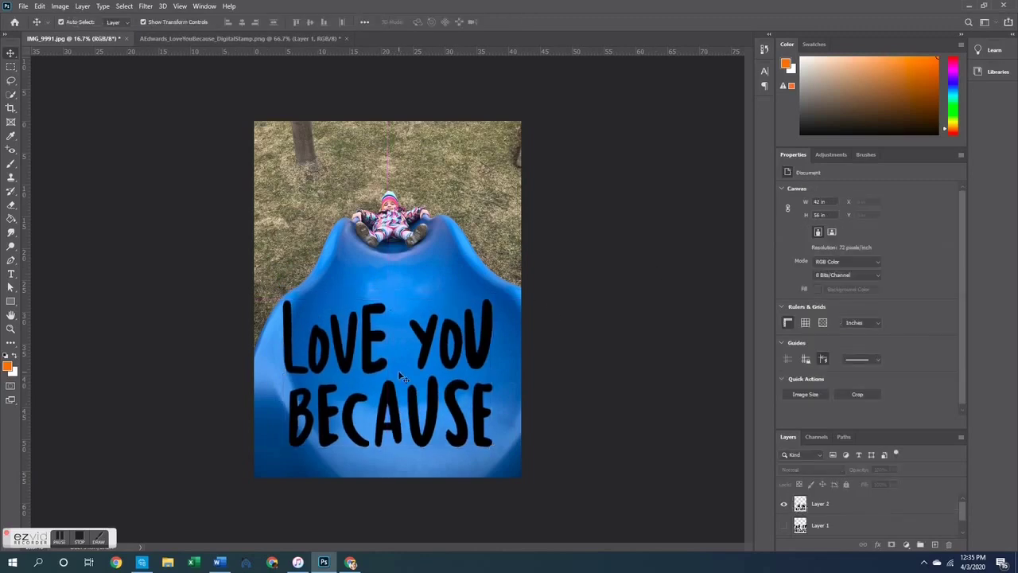
- Set the opacity of the newly placed stamp layer to 50%
{"action": "left_click", "coordinate": [831, 510]}
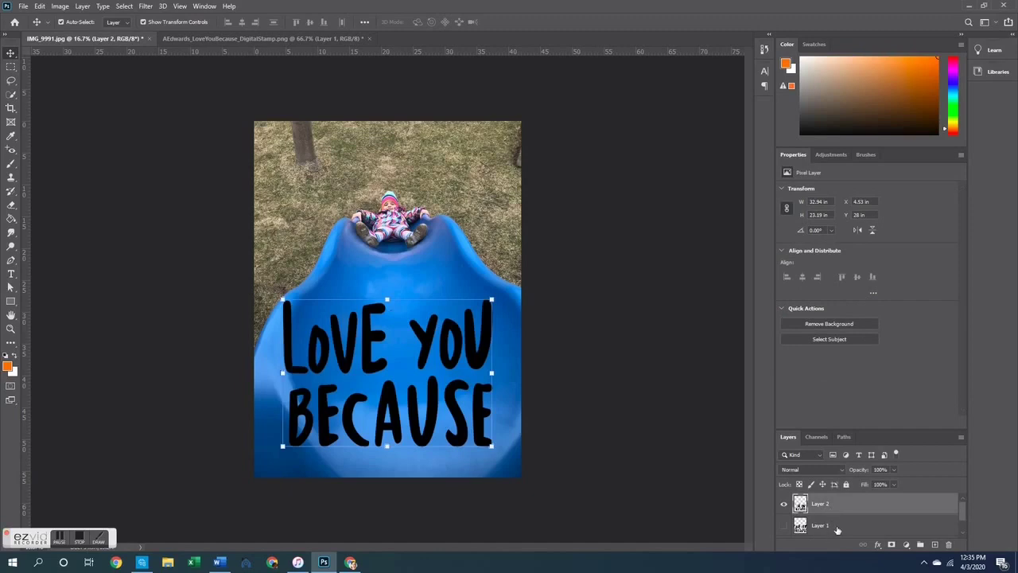
{"action": "left_click", "coordinate": [893, 471]}
{"action": "mouse_move", "coordinate": [894, 483]}
{"action": "left_mouse_down"}
{"action": "mouse_move", "coordinate": [861, 486]}
{"action": "mouse_move", "coordinate": [880, 484]}
{"action": "left_mouse_up"}
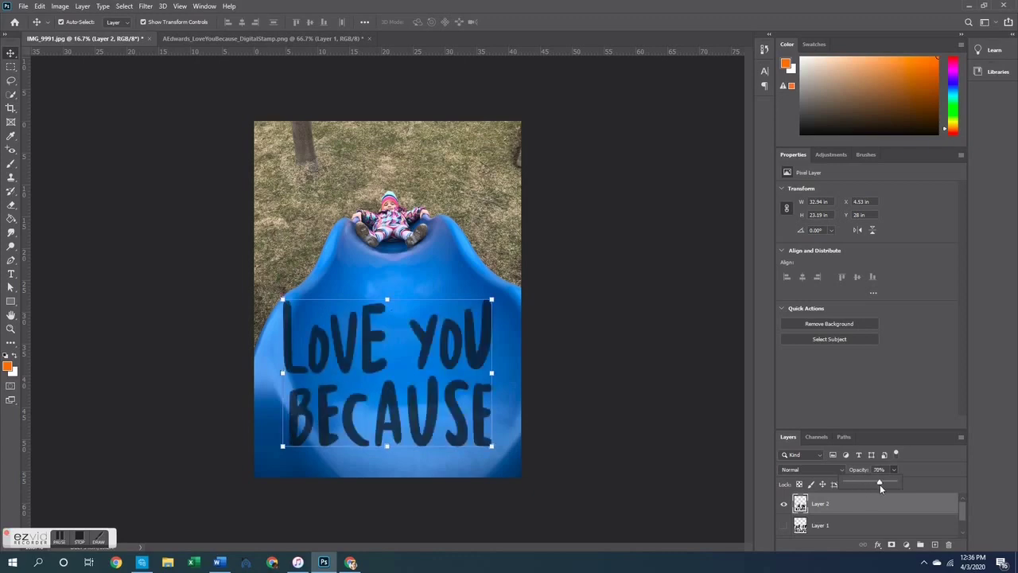
{"action": "key", "text": "Return"}
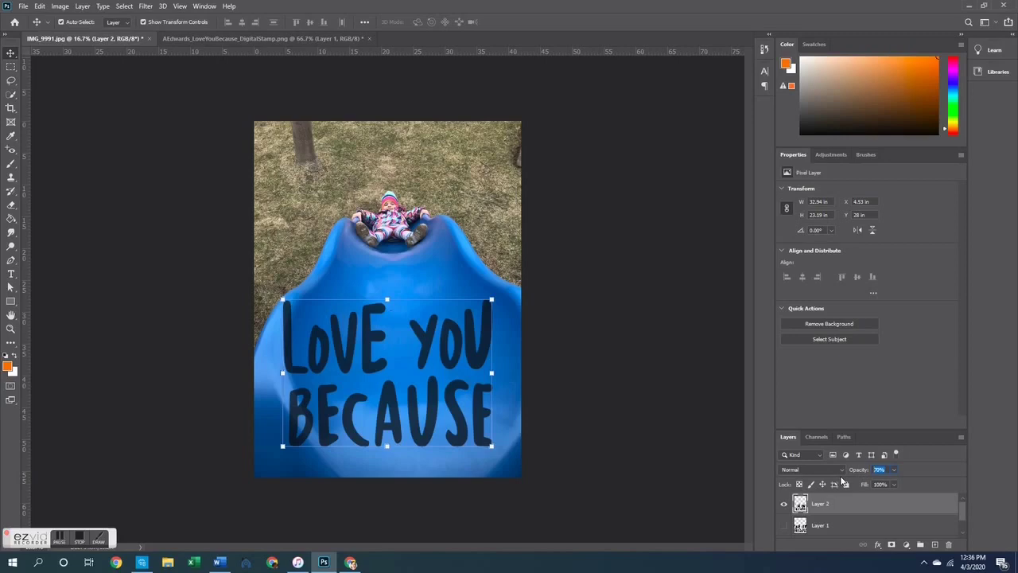
{"action": "type", "text": "50"}
{"action": "key", "text": "Return"}
- Shift the semi-transparent stamp slightly to the right on the slide
{"action": "left_click", "coordinate": [689, 234]}
{"action": "mouse_move", "coordinate": [428, 347]}
{"action": "left_mouse_down"}
{"action": "mouse_move", "coordinate": [447, 233]}
{"action": "mouse_move", "coordinate": [439, 366]}
{"action": "mouse_move", "coordinate": [432, 339]}
{"action": "left_mouse_up"}
{"action": "left_click", "coordinate": [656, 341]}
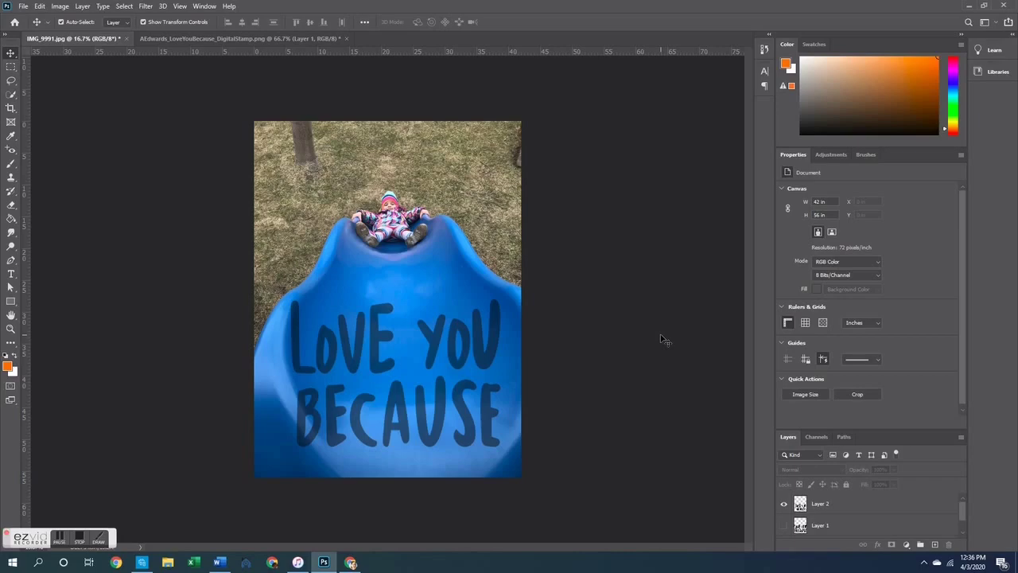
{"action": "left_click", "coordinate": [483, 360]}
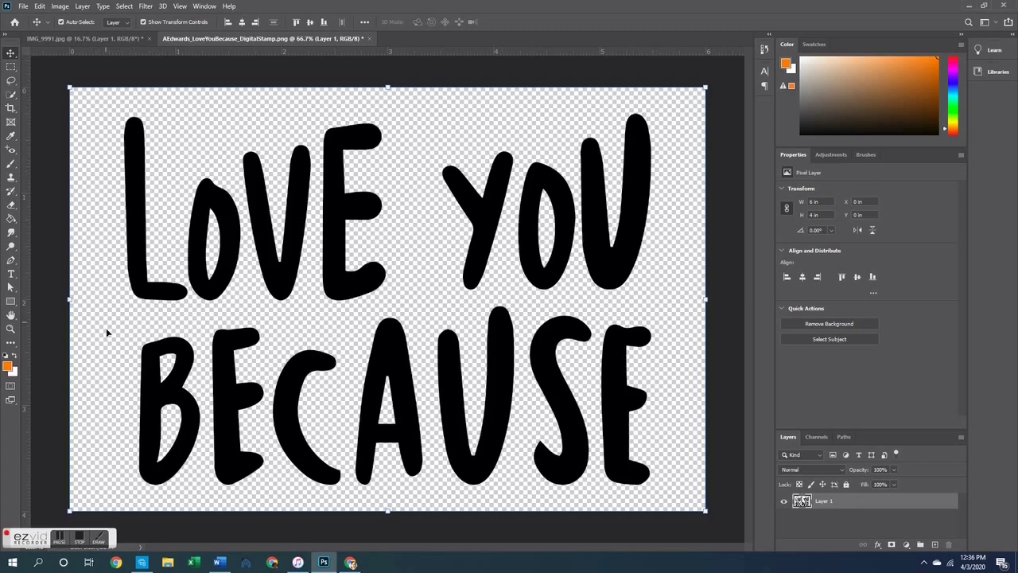
- Erase the word BECAUSE from the LoveYouBecause stamp with the Eraser tool, keeping LOVE YOU
{"action": "left_click", "coordinate": [10, 206]}
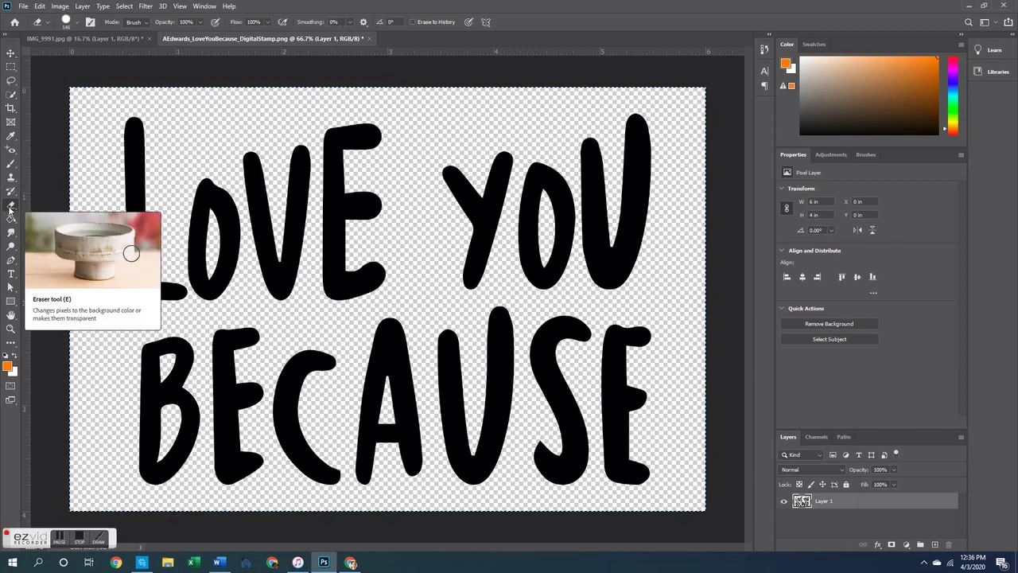
{"action": "mouse_move", "coordinate": [159, 343]}
{"action": "left_mouse_down"}
{"action": "mouse_move", "coordinate": [183, 392]}
{"action": "mouse_move", "coordinate": [159, 420]}
{"action": "mouse_move", "coordinate": [141, 413]}
{"action": "mouse_move", "coordinate": [236, 341]}
{"action": "mouse_move", "coordinate": [254, 404]}
{"action": "mouse_move", "coordinate": [226, 424]}
{"action": "mouse_move", "coordinate": [239, 469]}
{"action": "left_mouse_up"}
{"action": "mouse_move", "coordinate": [362, 461]}
{"action": "left_mouse_down"}
{"action": "mouse_move", "coordinate": [259, 458]}
{"action": "mouse_move", "coordinate": [335, 354]}
{"action": "left_mouse_up"}
{"action": "mouse_move", "coordinate": [296, 429]}
{"action": "left_mouse_down"}
{"action": "mouse_move", "coordinate": [378, 374]}
{"action": "mouse_move", "coordinate": [390, 322]}
{"action": "mouse_move", "coordinate": [410, 466]}
{"action": "mouse_move", "coordinate": [362, 477]}
{"action": "mouse_move", "coordinate": [450, 334]}
{"action": "left_mouse_up"}
{"action": "mouse_move", "coordinate": [465, 429]}
{"action": "left_mouse_down"}
{"action": "mouse_move", "coordinate": [473, 473]}
{"action": "mouse_move", "coordinate": [501, 315]}
{"action": "mouse_move", "coordinate": [537, 463]}
{"action": "mouse_move", "coordinate": [556, 374]}
{"action": "mouse_move", "coordinate": [585, 326]}
{"action": "left_mouse_up"}
{"action": "mouse_move", "coordinate": [604, 465]}
{"action": "left_mouse_down"}
{"action": "mouse_move", "coordinate": [648, 445]}
{"action": "mouse_move", "coordinate": [613, 366]}
{"action": "left_mouse_up"}
{"action": "left_click_drag", "start_coordinate": [627, 423], "coordinate": [638, 398]}
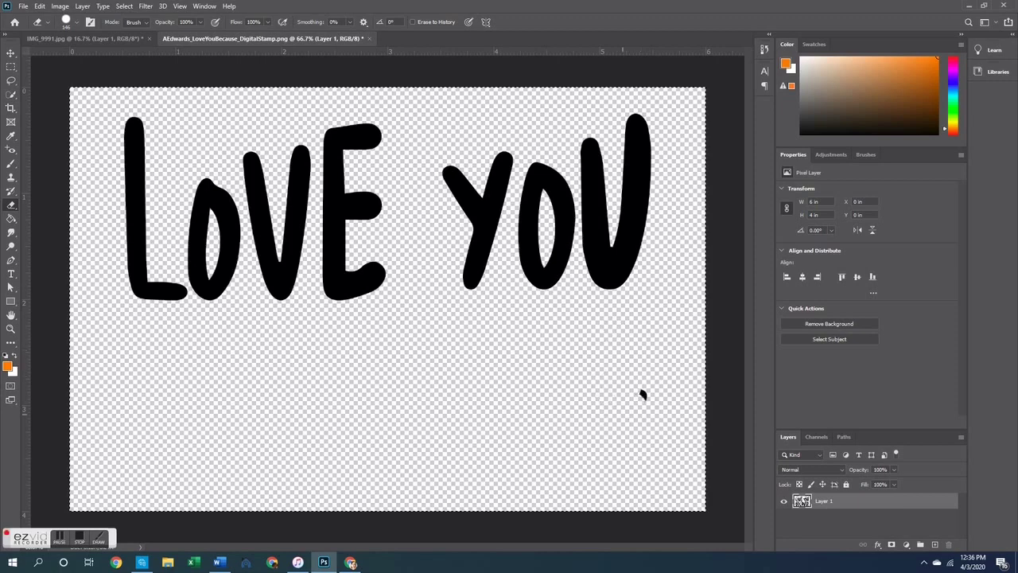
- Copy the LOVE YOU lettering into the photo and stack three evenly spaced copies of it down the slide
{"action": "left_click", "coordinate": [11, 54]}
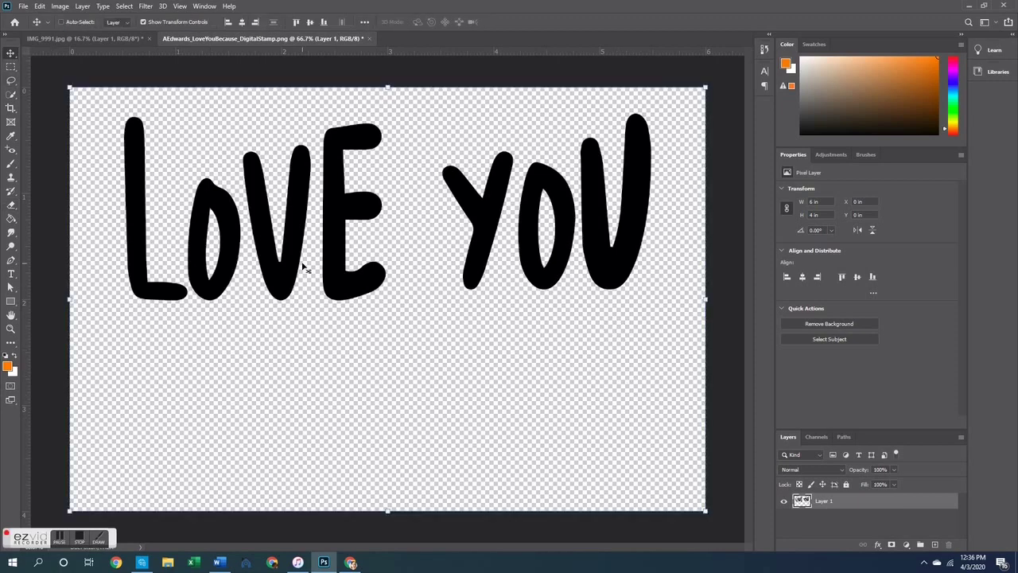
{"action": "left_click_drag", "start_coordinate": [348, 75], "coordinate": [439, 368]}
{"action": "left_click_drag", "start_coordinate": [443, 309], "coordinate": [449, 416]}
{"action": "left_click_drag", "start_coordinate": [448, 346], "coordinate": [447, 354]}
{"action": "left_click", "coordinate": [514, 317]}
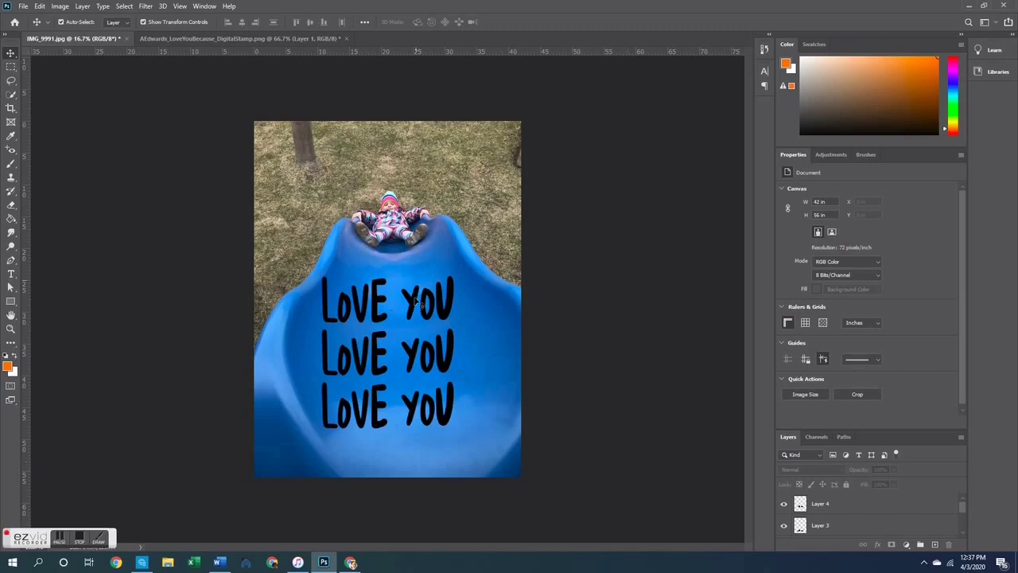
- Delete all stamp layers from the photo and restore the word BECAUSE in the LoveYouBecause stamp file
{"action": "left_click", "coordinate": [801, 526]}
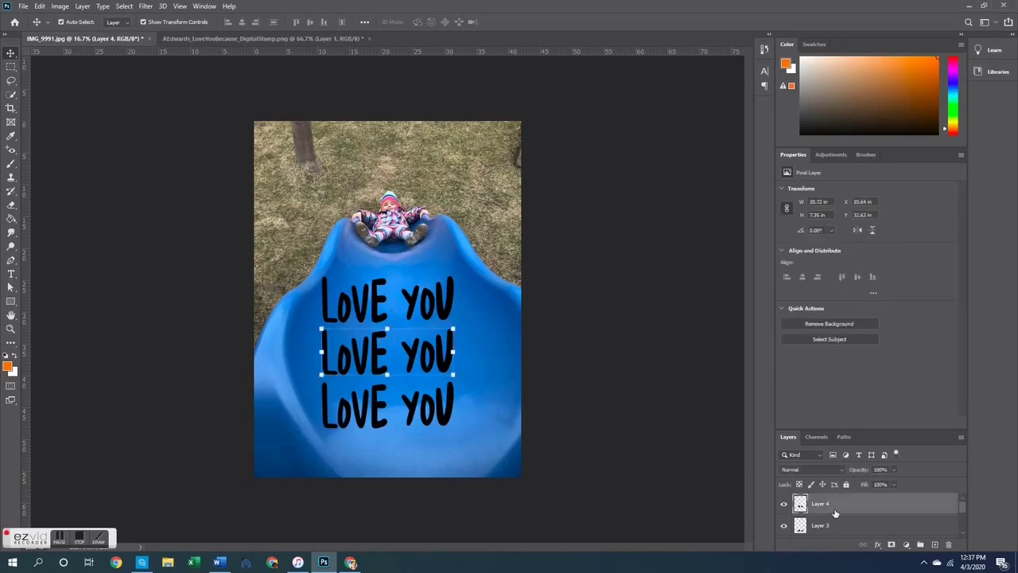
{"action": "key", "text": "Delete"}
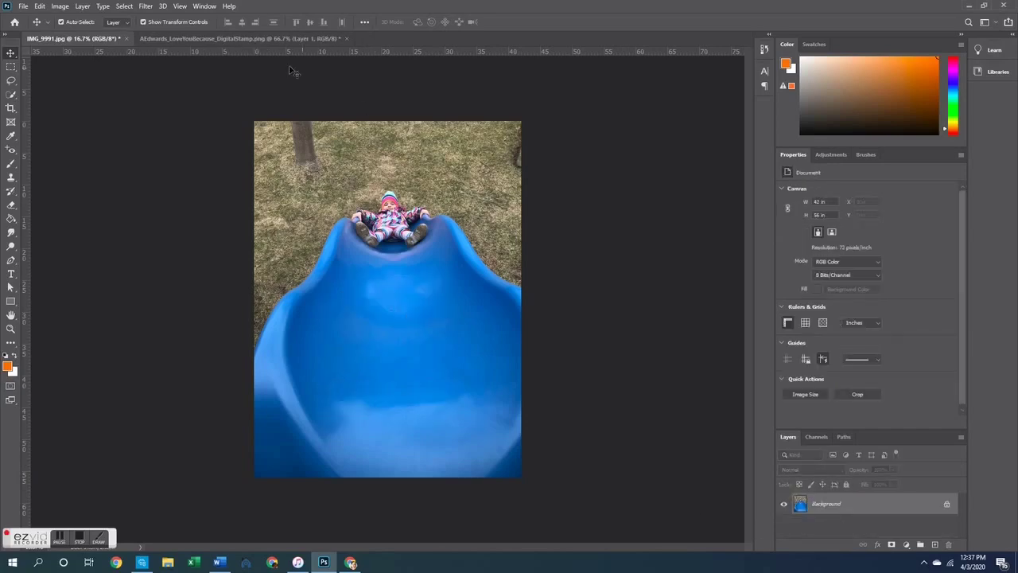
{"action": "left_click", "coordinate": [184, 38]}
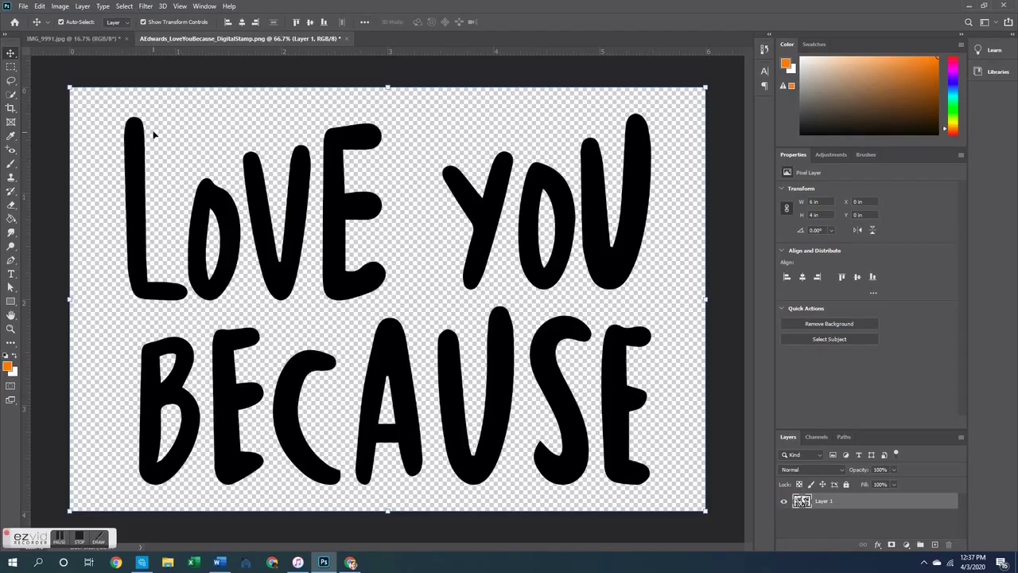
- Open the TotallyLoveWatchingThis_DigitalStamp PNG from the AEdwards_StampSet folder
{"action": "key", "text": "ctrl+o"}
{"action": "double_click", "coordinate": [135, 111]}
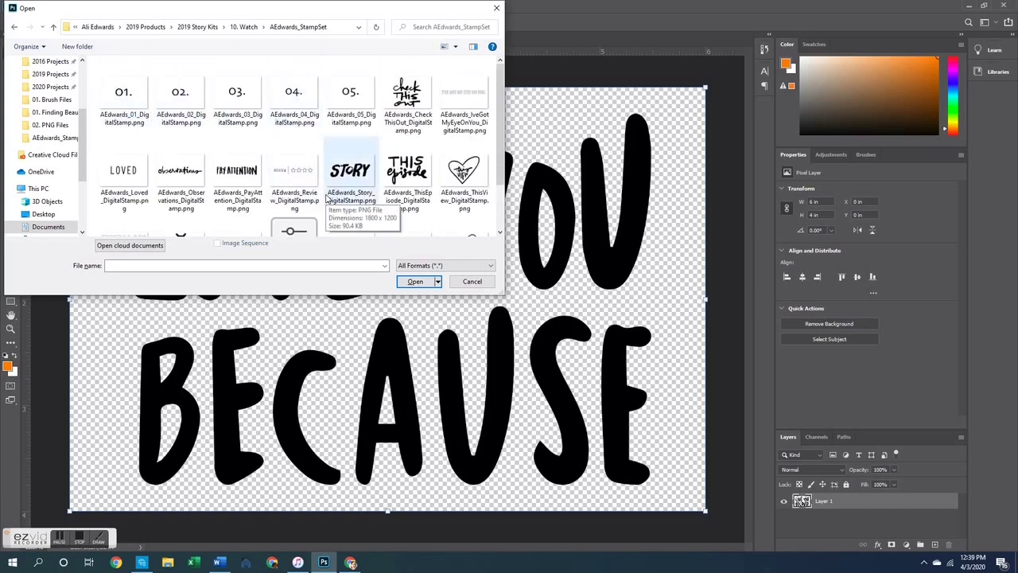
{"action": "left_click", "coordinate": [327, 198]}
{"action": "scroll", "coordinate": [417, 177], "scroll_direction": "down", "scroll_amount": 1}
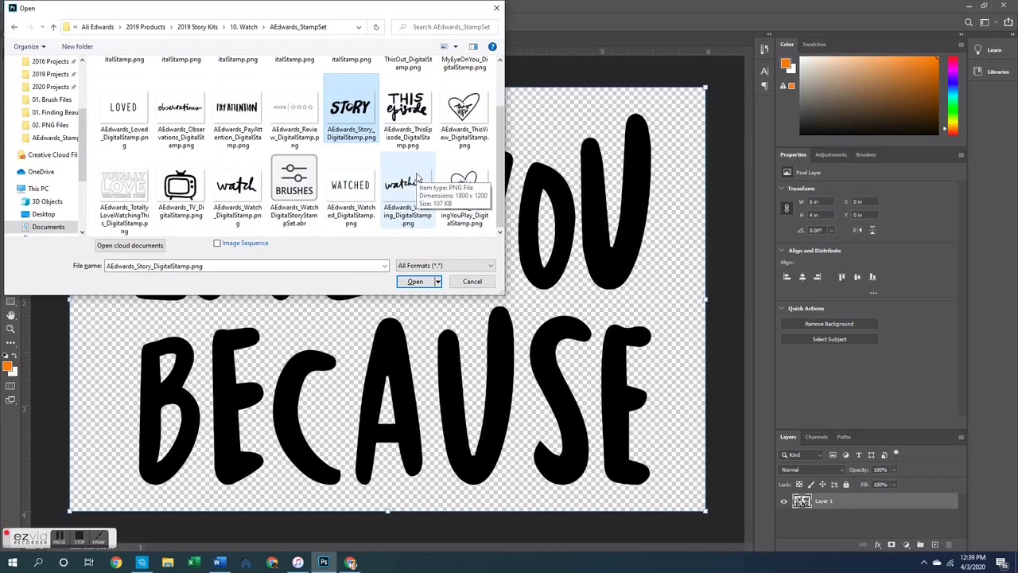
{"action": "double_click", "coordinate": [135, 187]}
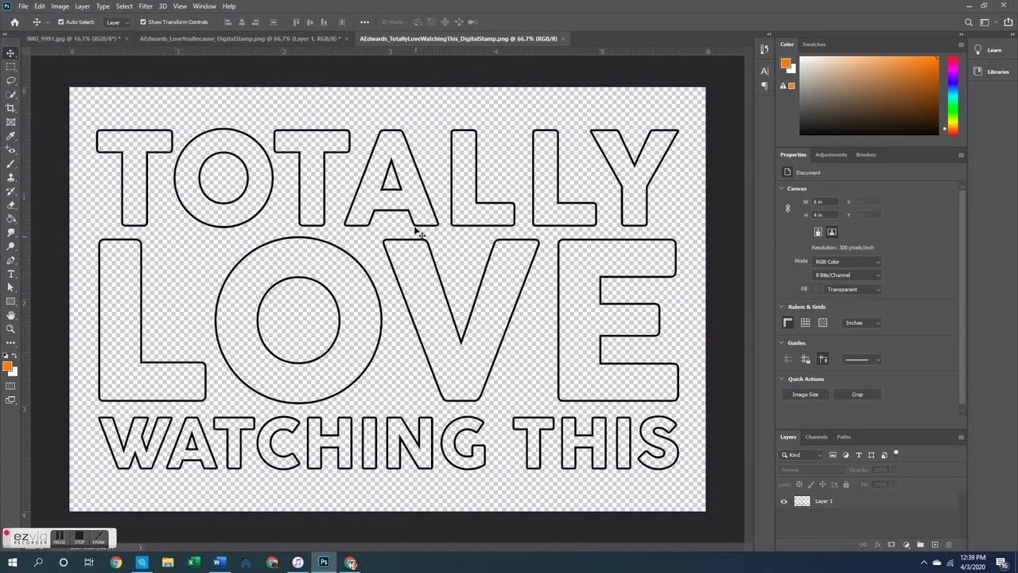
- Compare the two stamps, erase BECAUSE from the solid-letter LoveYouBecause stamp, and return to the outlined TotallyLoveWatchingThis file
{"action": "left_click", "coordinate": [257, 39]}
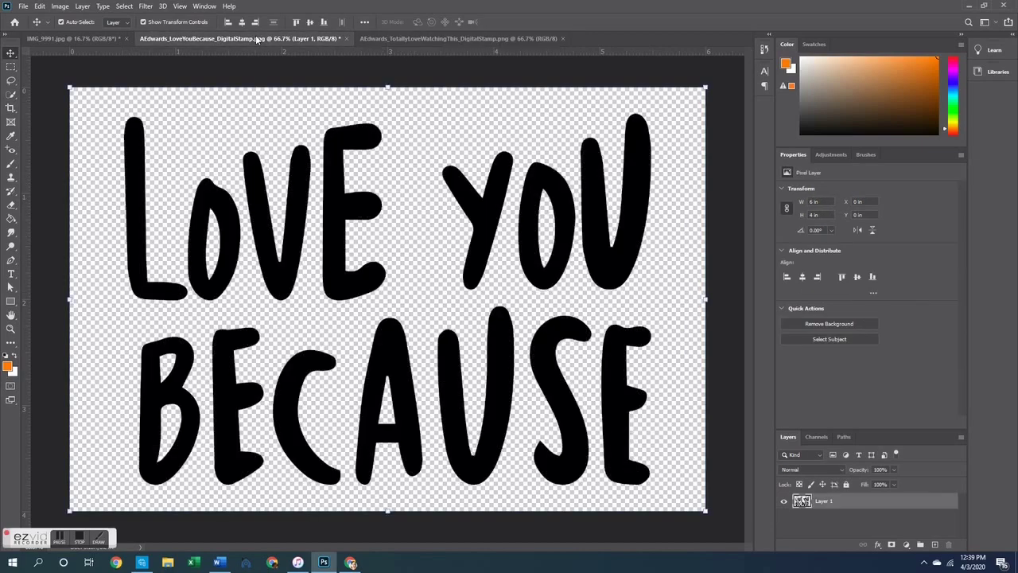
{"action": "left_click", "coordinate": [434, 40]}
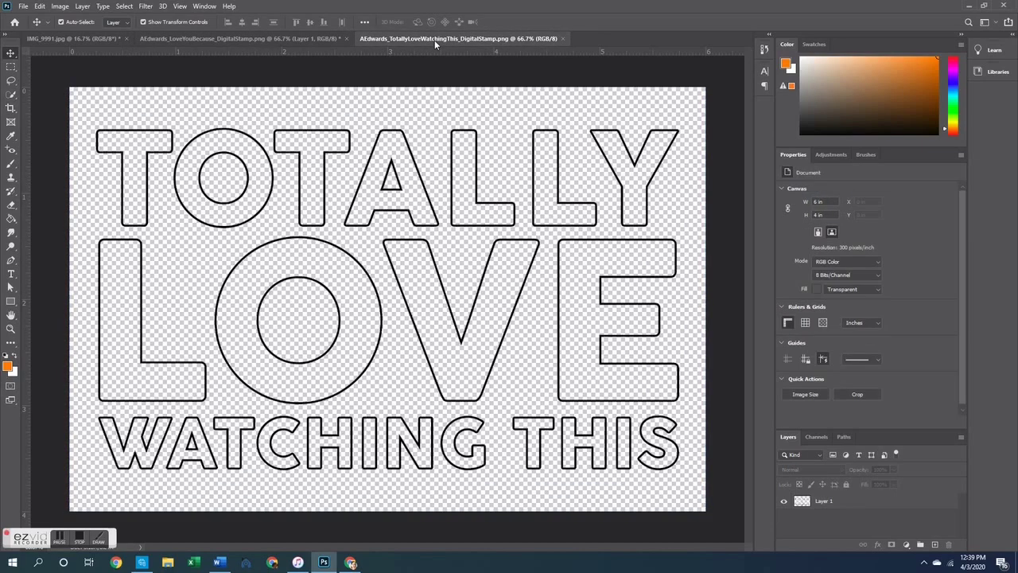
{"action": "left_click", "coordinate": [291, 39]}
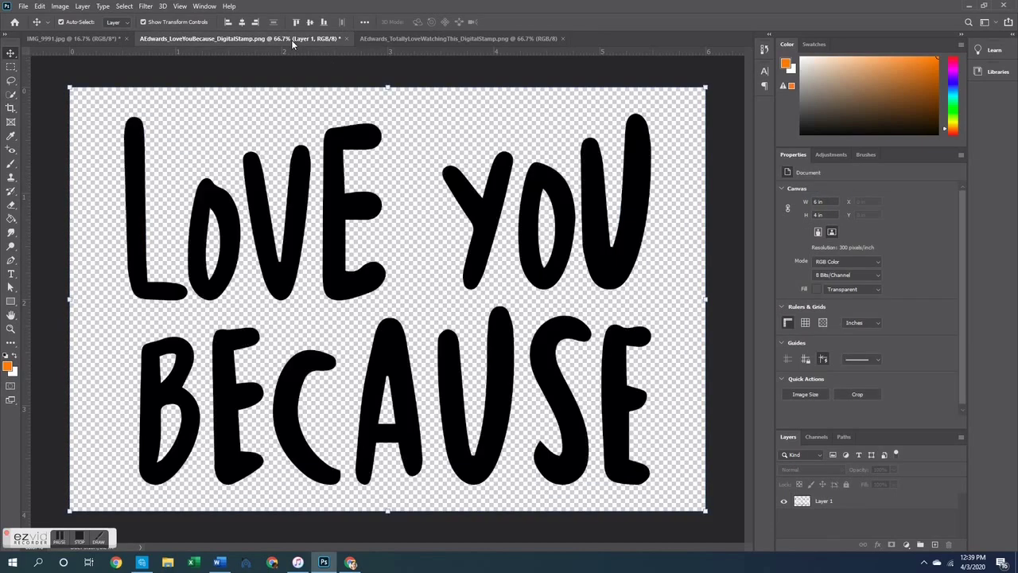
{"action": "left_click", "coordinate": [11, 207]}
{"action": "mouse_move", "coordinate": [155, 360]}
{"action": "left_mouse_down"}
{"action": "mouse_move", "coordinate": [214, 350]}
{"action": "mouse_move", "coordinate": [301, 371]}
{"action": "mouse_move", "coordinate": [401, 323]}
{"action": "mouse_move", "coordinate": [452, 380]}
{"action": "mouse_move", "coordinate": [499, 312]}
{"action": "mouse_move", "coordinate": [589, 326]}
{"action": "mouse_move", "coordinate": [609, 362]}
{"action": "mouse_move", "coordinate": [641, 334]}
{"action": "mouse_move", "coordinate": [624, 477]}
{"action": "mouse_move", "coordinate": [639, 392]}
{"action": "mouse_move", "coordinate": [582, 471]}
{"action": "left_mouse_up"}
{"action": "mouse_move", "coordinate": [573, 398]}
{"action": "left_mouse_down"}
{"action": "mouse_move", "coordinate": [446, 414]}
{"action": "mouse_move", "coordinate": [469, 457]}
{"action": "mouse_move", "coordinate": [390, 422]}
{"action": "mouse_move", "coordinate": [407, 473]}
{"action": "mouse_move", "coordinate": [286, 453]}
{"action": "mouse_move", "coordinate": [254, 394]}
{"action": "mouse_move", "coordinate": [199, 398]}
{"action": "mouse_move", "coordinate": [169, 466]}
{"action": "mouse_move", "coordinate": [223, 476]}
{"action": "mouse_move", "coordinate": [153, 390]}
{"action": "left_mouse_up"}
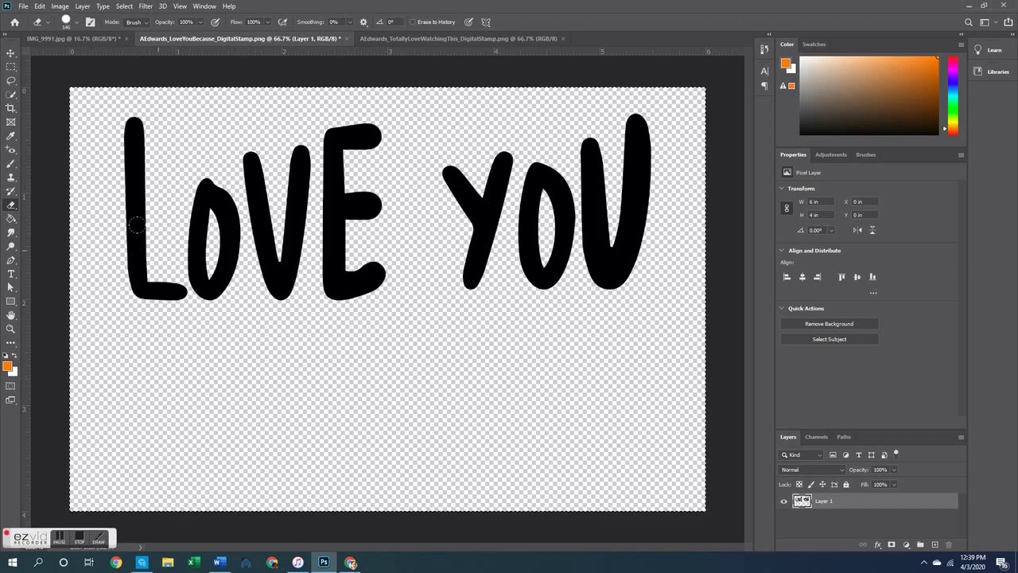
{"action": "left_click", "coordinate": [422, 39]}
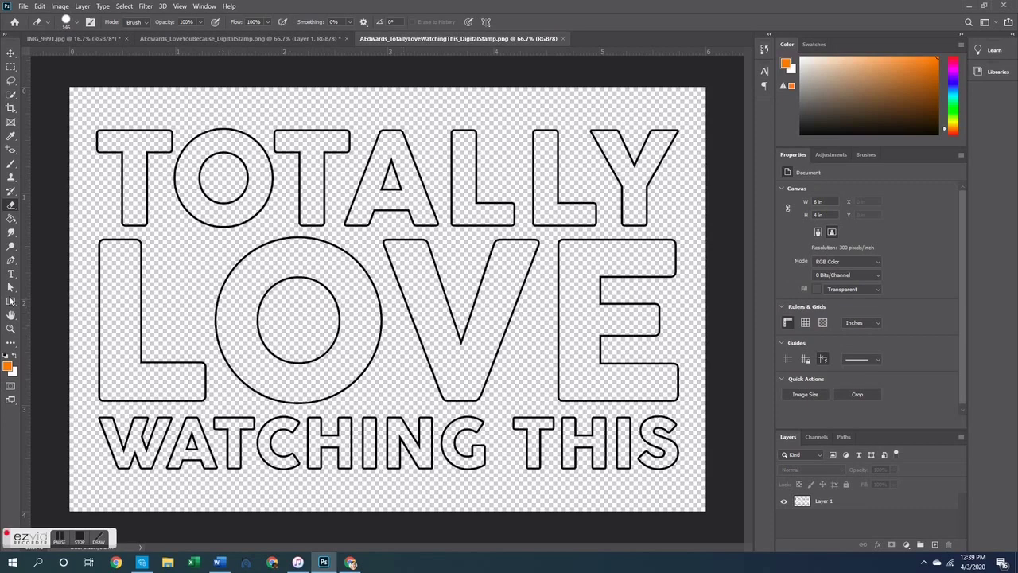
- Erase LOVE and WATCHING THIS from the outlined stamp and place a copy of the solid LOVE YOU lettering directly beneath TOTALLY
{"action": "left_click", "coordinate": [864, 510]}
{"action": "mouse_move", "coordinate": [648, 403]}
{"action": "left_mouse_down"}
{"action": "mouse_move", "coordinate": [648, 455]}
{"action": "mouse_move", "coordinate": [476, 428]}
{"action": "mouse_move", "coordinate": [521, 456]}
{"action": "mouse_move", "coordinate": [433, 425]}
{"action": "mouse_move", "coordinate": [328, 408]}
{"action": "mouse_move", "coordinate": [107, 446]}
{"action": "mouse_move", "coordinate": [156, 429]}
{"action": "mouse_move", "coordinate": [90, 356]}
{"action": "mouse_move", "coordinate": [106, 315]}
{"action": "mouse_move", "coordinate": [86, 241]}
{"action": "mouse_move", "coordinate": [113, 244]}
{"action": "mouse_move", "coordinate": [89, 283]}
{"action": "mouse_move", "coordinate": [124, 387]}
{"action": "mouse_move", "coordinate": [130, 324]}
{"action": "mouse_move", "coordinate": [146, 386]}
{"action": "mouse_move", "coordinate": [233, 329]}
{"action": "mouse_move", "coordinate": [242, 291]}
{"action": "mouse_move", "coordinate": [288, 249]}
{"action": "mouse_move", "coordinate": [262, 246]}
{"action": "mouse_move", "coordinate": [274, 243]}
{"action": "mouse_move", "coordinate": [304, 246]}
{"action": "mouse_move", "coordinate": [340, 270]}
{"action": "mouse_move", "coordinate": [355, 302]}
{"action": "mouse_move", "coordinate": [331, 360]}
{"action": "mouse_move", "coordinate": [263, 367]}
{"action": "mouse_move", "coordinate": [306, 298]}
{"action": "mouse_move", "coordinate": [321, 330]}
{"action": "mouse_move", "coordinate": [261, 312]}
{"action": "mouse_move", "coordinate": [244, 243]}
{"action": "mouse_move", "coordinate": [210, 276]}
{"action": "mouse_move", "coordinate": [223, 344]}
{"action": "mouse_move", "coordinate": [381, 243]}
{"action": "mouse_move", "coordinate": [430, 256]}
{"action": "mouse_move", "coordinate": [471, 319]}
{"action": "mouse_move", "coordinate": [486, 246]}
{"action": "mouse_move", "coordinate": [510, 243]}
{"action": "mouse_move", "coordinate": [461, 393]}
{"action": "mouse_move", "coordinate": [397, 314]}
{"action": "mouse_move", "coordinate": [535, 263]}
{"action": "mouse_move", "coordinate": [550, 243]}
{"action": "mouse_move", "coordinate": [636, 238]}
{"action": "mouse_move", "coordinate": [666, 286]}
{"action": "mouse_move", "coordinate": [609, 326]}
{"action": "mouse_move", "coordinate": [662, 357]}
{"action": "mouse_move", "coordinate": [513, 352]}
{"action": "mouse_move", "coordinate": [544, 366]}
{"action": "mouse_move", "coordinate": [519, 372]}
{"action": "left_mouse_up"}
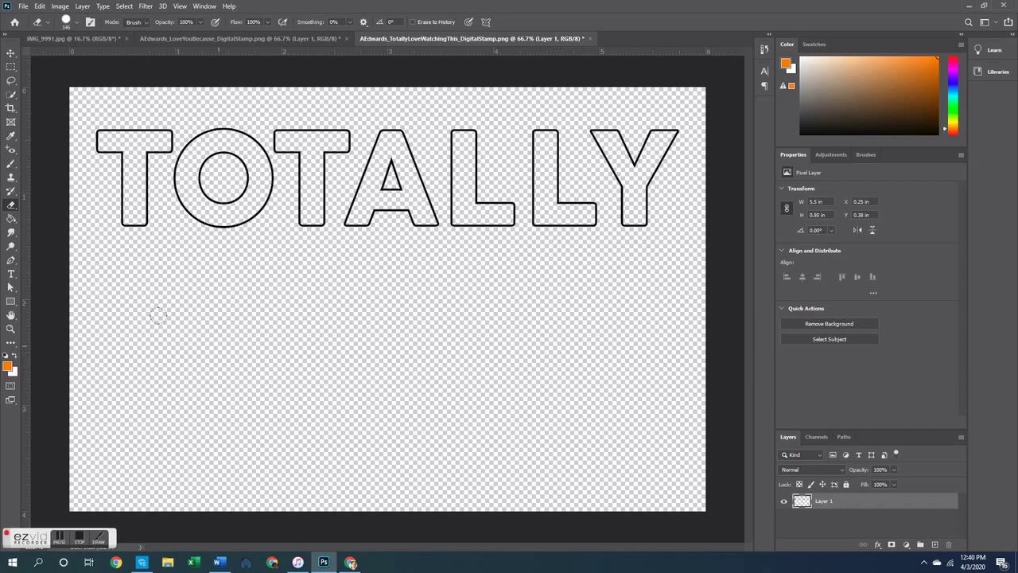
{"action": "left_click", "coordinate": [10, 53]}
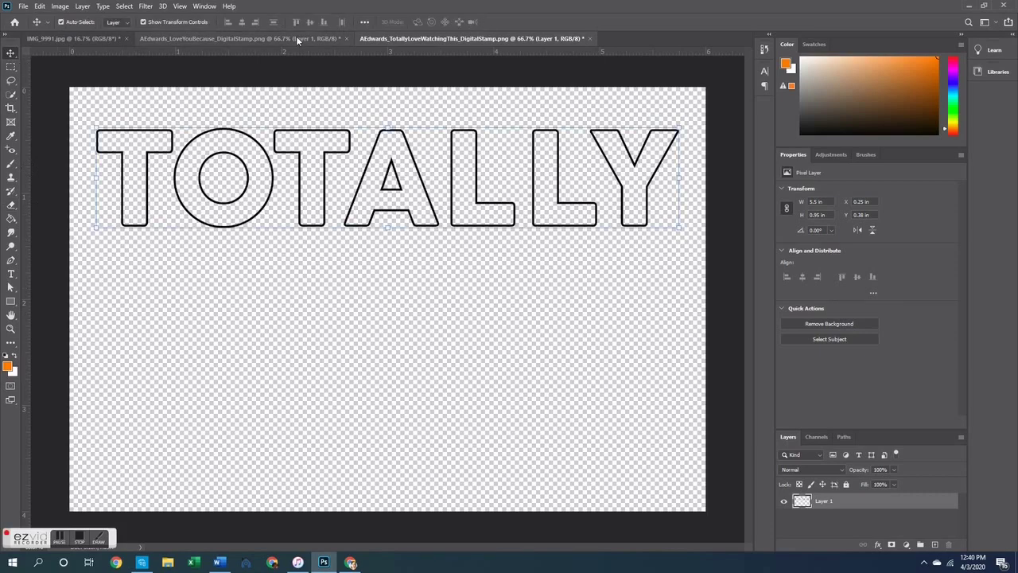
{"action": "left_click", "coordinate": [296, 37]}
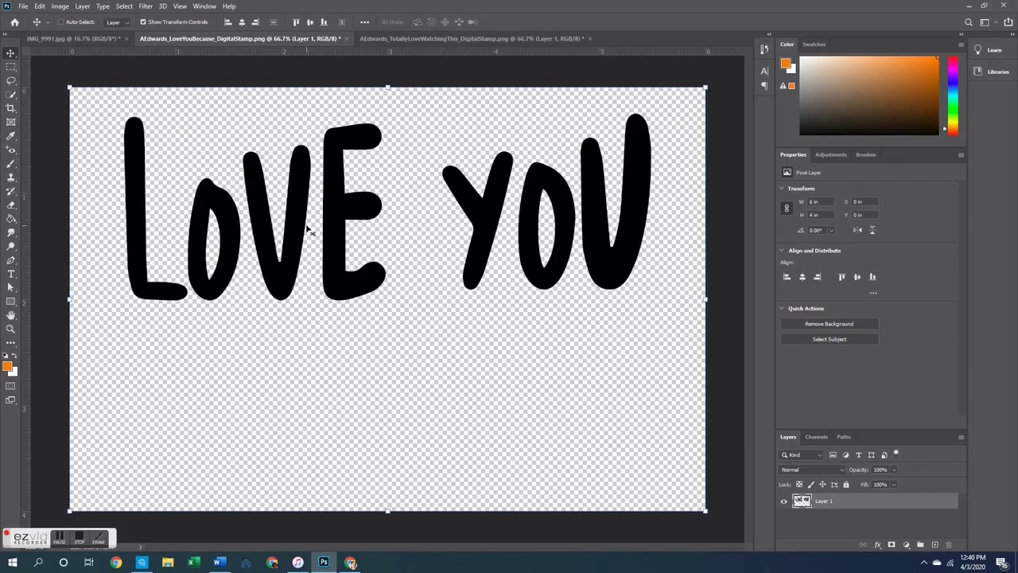
{"action": "left_click", "coordinate": [478, 38]}
{"action": "left_click_drag", "start_coordinate": [389, 235], "coordinate": [496, 333]}
{"action": "left_click", "coordinate": [732, 435]}
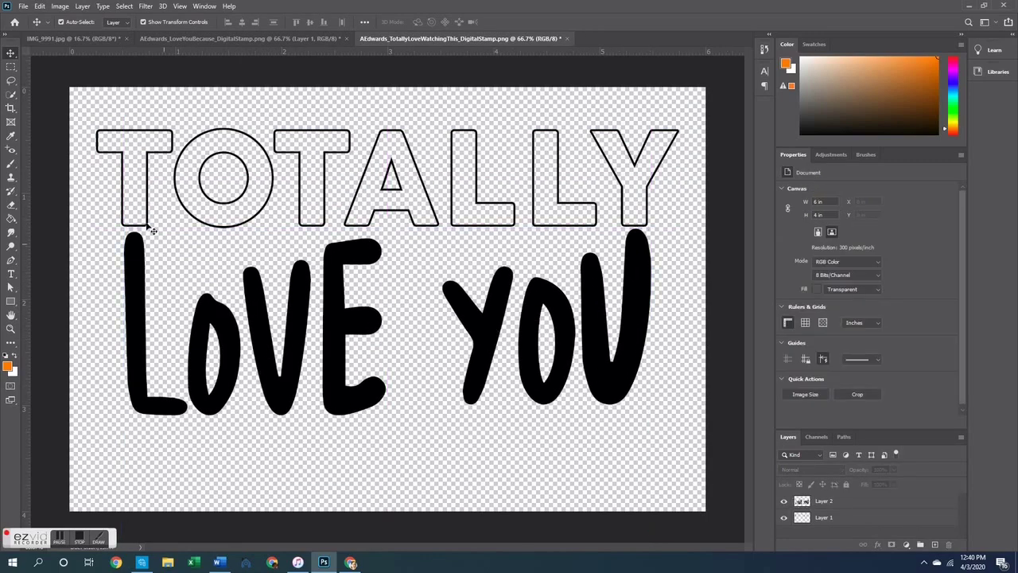
- Merge the LOVE YOU and TOTALLY layers into a single layer
{"action": "left_click", "coordinate": [849, 499]}
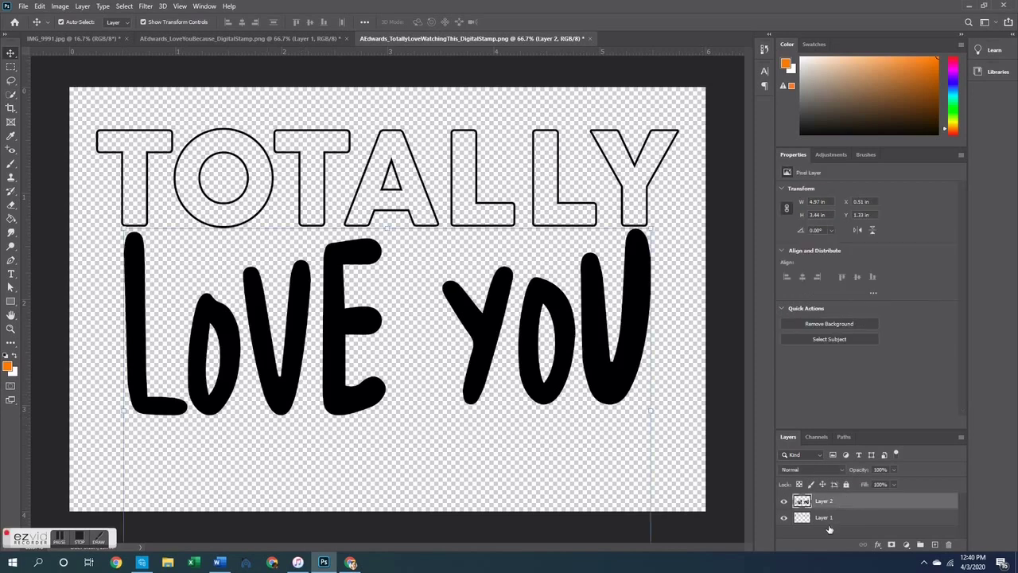
{"action": "left_click", "coordinate": [832, 519], "text": "shift"}
{"action": "right_click", "coordinate": [833, 519]}
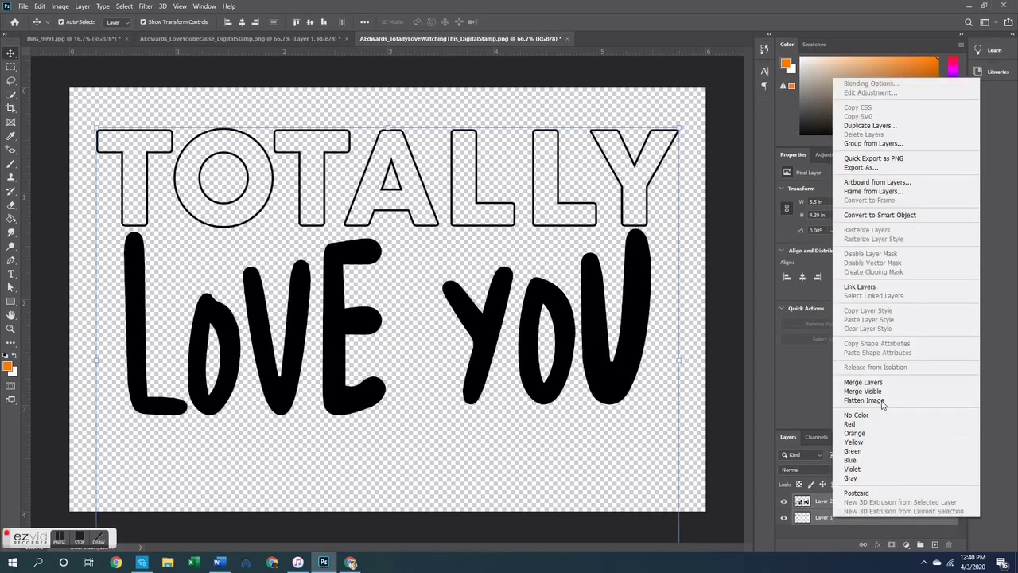
{"action": "left_click", "coordinate": [886, 383]}
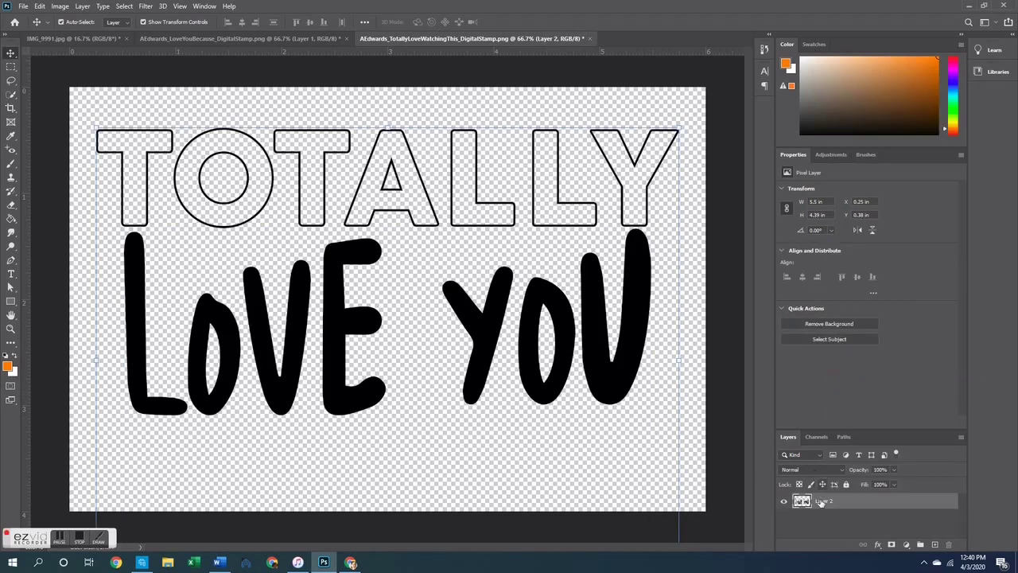
- Copy the merged TOTALLY LOVE YOU stamp into the IMG_9991 photo and position it on the lower slide, at about X 11.7 in, Y 38.9 in
{"action": "key", "text": "ctrl+a"}
{"action": "left_click_drag", "start_coordinate": [94, 38], "coordinate": [436, 386]}
{"action": "left_click_drag", "start_coordinate": [452, 301], "coordinate": [456, 422]}
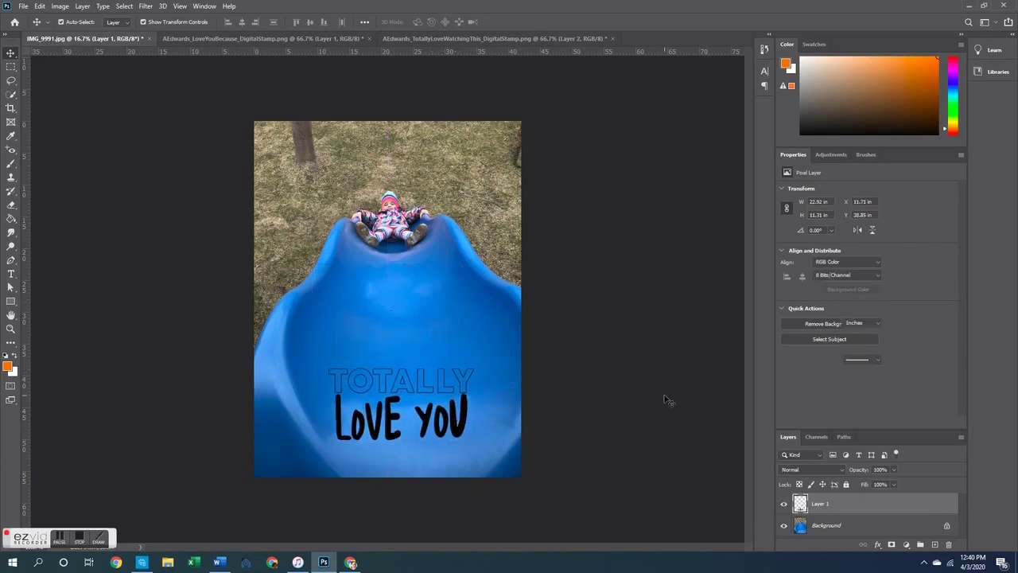
{"action": "left_click", "coordinate": [668, 401]}
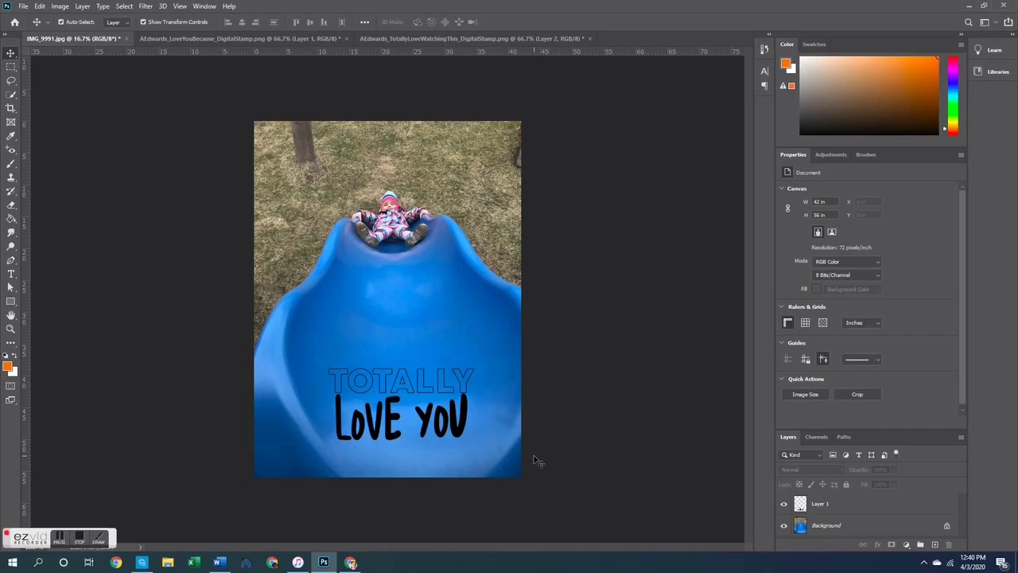
{"action": "left_click", "coordinate": [446, 421]}
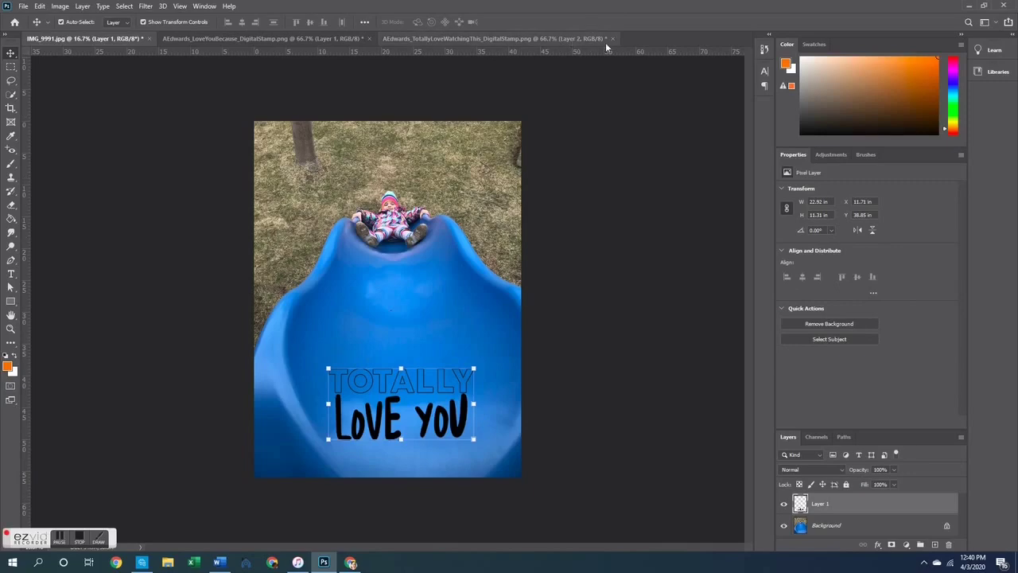
- Close the TotallyLoveWatchingThis stamp file without saving and return to the LoveYouBecause stamp file
{"action": "left_click", "coordinate": [612, 39]}
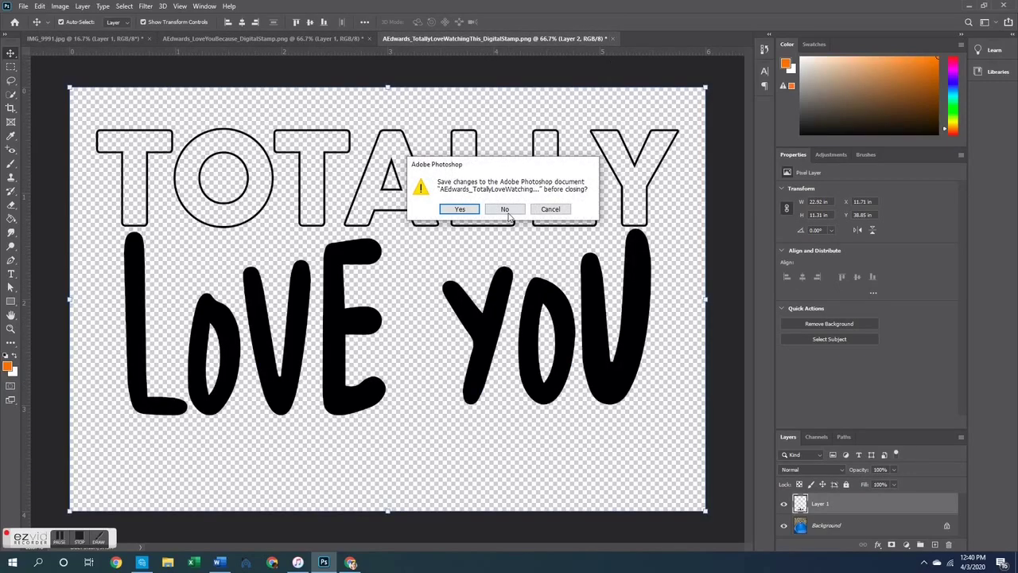
{"action": "left_click", "coordinate": [504, 209]}
{"action": "left_click", "coordinate": [279, 39]}
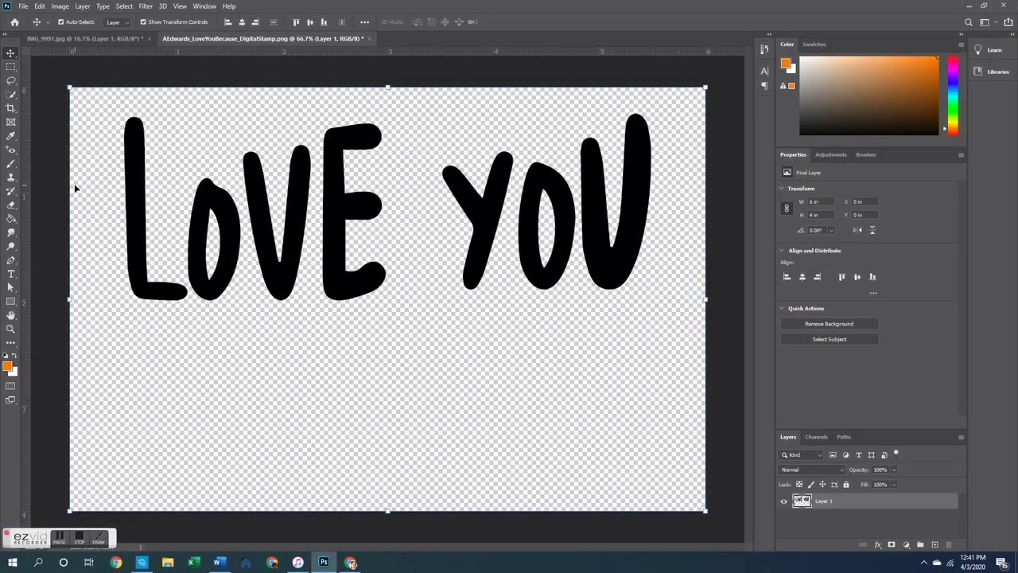
- Open AEdwards_Pattern.png from the AEdwards_JournalCards folder of the 08. Play story kit
{"action": "key", "text": "ctrl+o"}
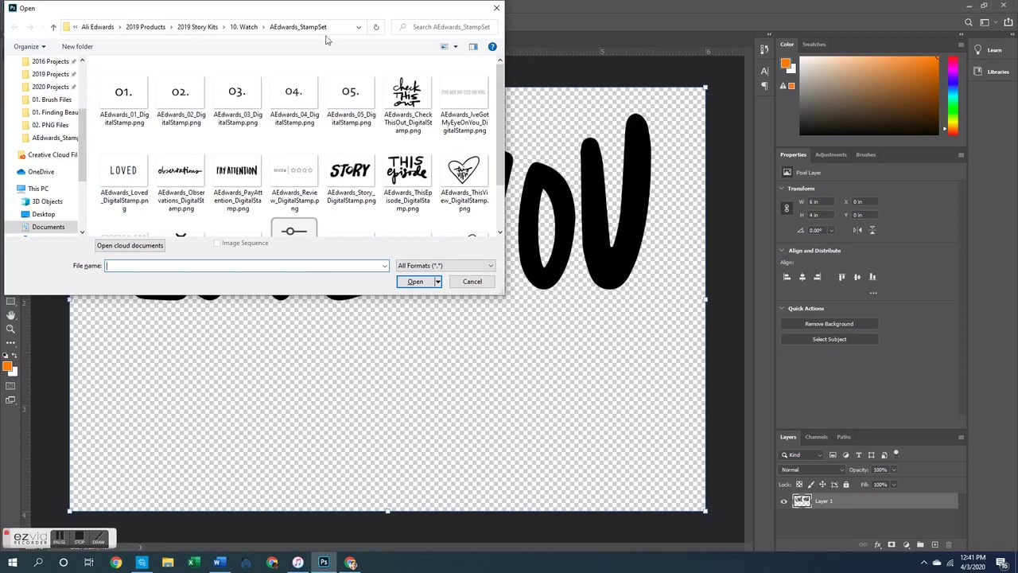
{"action": "left_click", "coordinate": [197, 26]}
{"action": "double_click", "coordinate": [135, 77]}
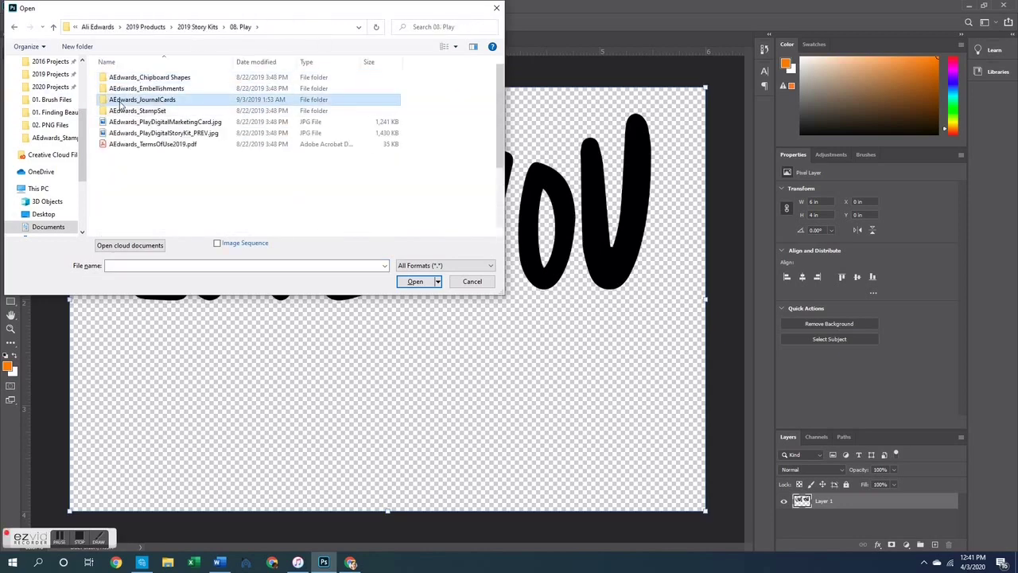
{"action": "double_click", "coordinate": [142, 99]}
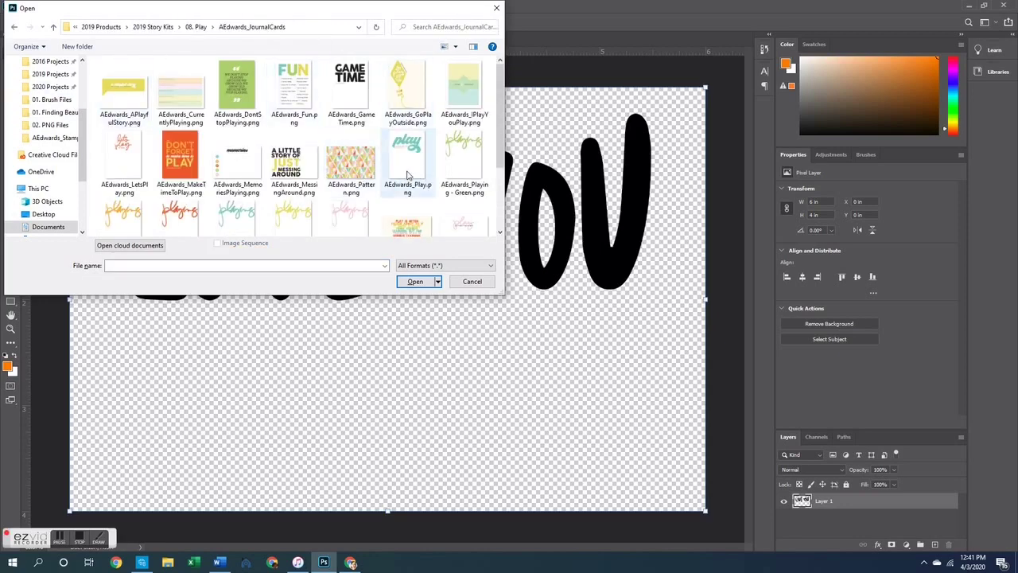
{"action": "scroll", "coordinate": [359, 167], "scroll_direction": "down", "scroll_amount": 3}
{"action": "scroll", "coordinate": [358, 167], "scroll_direction": "up", "scroll_amount": 3}
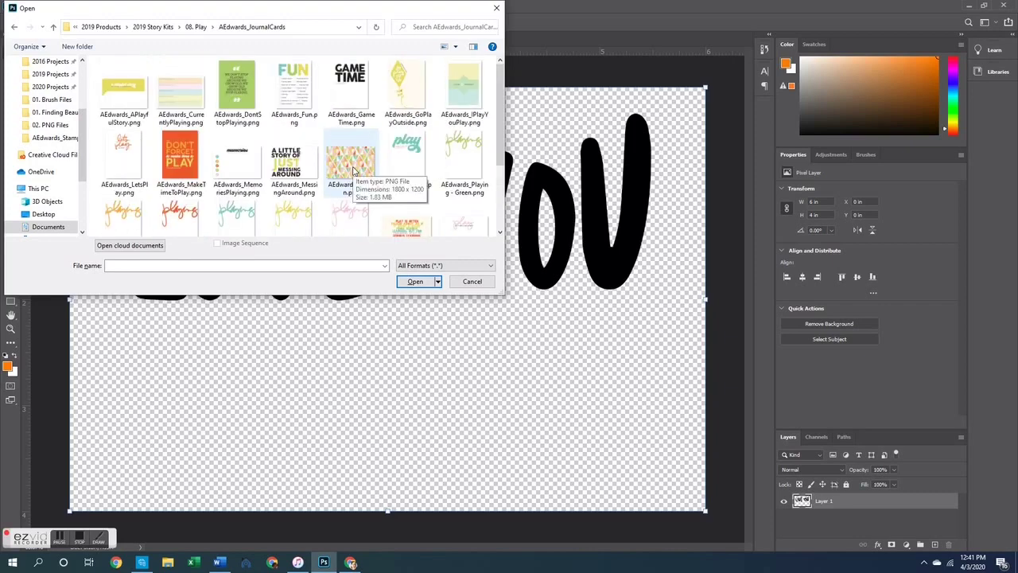
{"action": "double_click", "coordinate": [354, 169]}
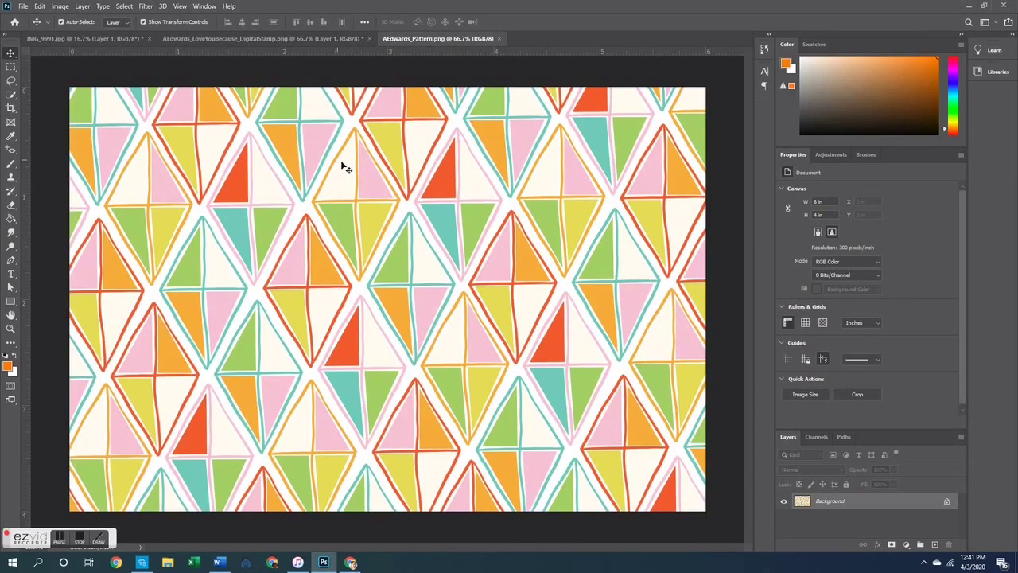
- Copy the whole pattern into the LoveYouBecause stamp file above the lettering and clip it to the LOVE YOU layer
{"action": "key", "text": "ctrl+a"}
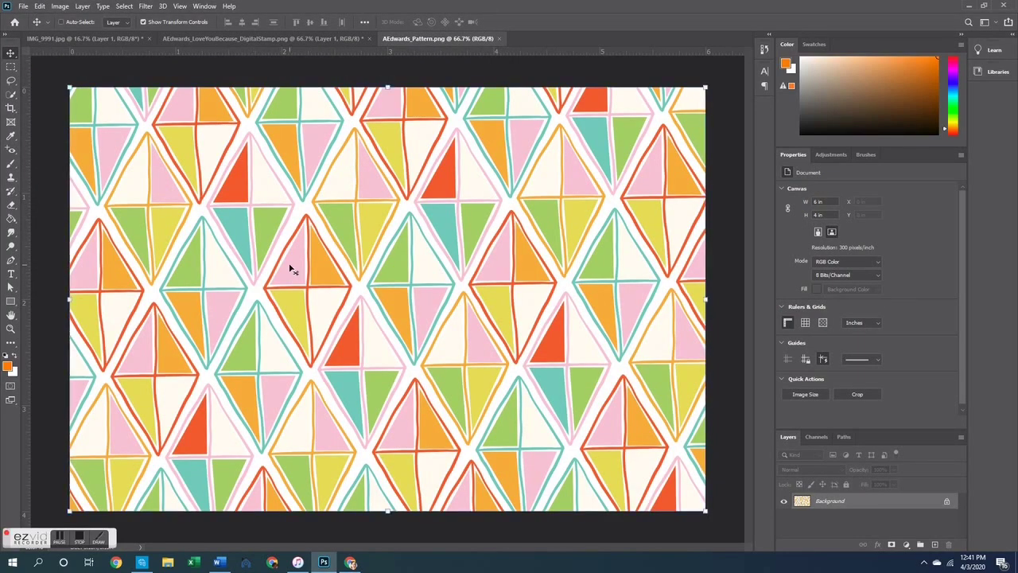
{"action": "left_click", "coordinate": [272, 37]}
{"action": "key", "text": "ctrl+v"}
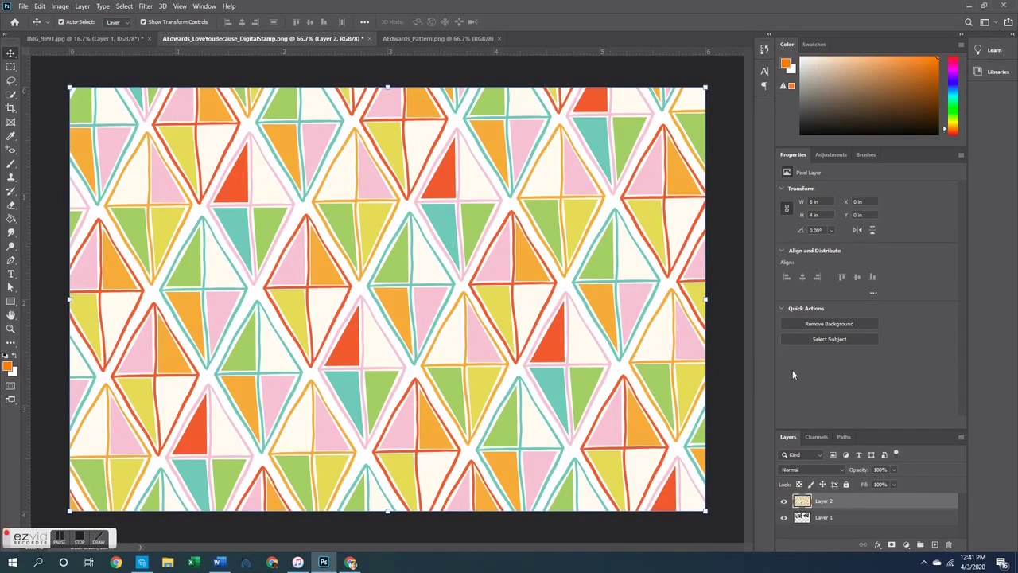
{"action": "right_click", "coordinate": [833, 506]}
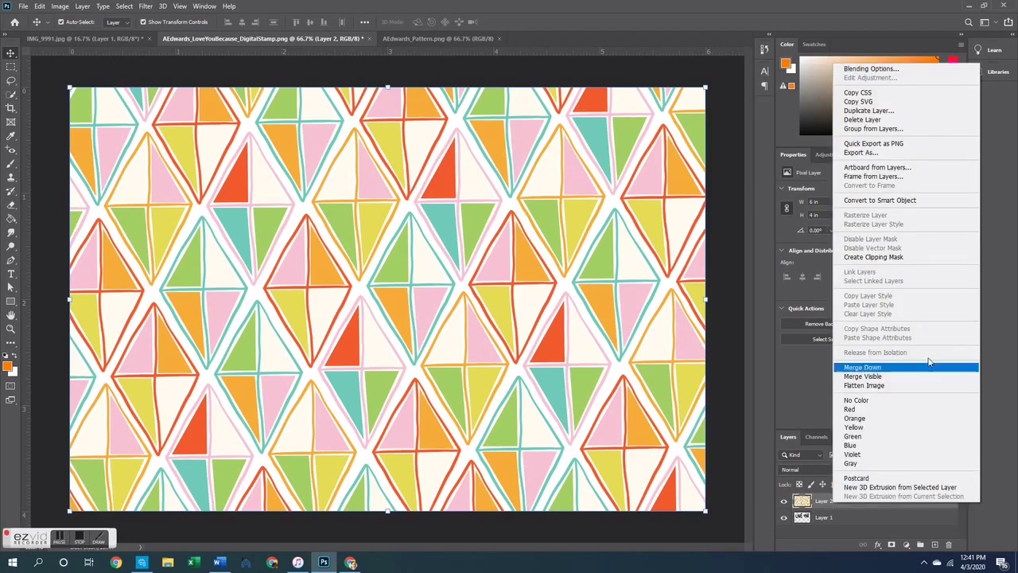
{"action": "left_click", "coordinate": [880, 257]}
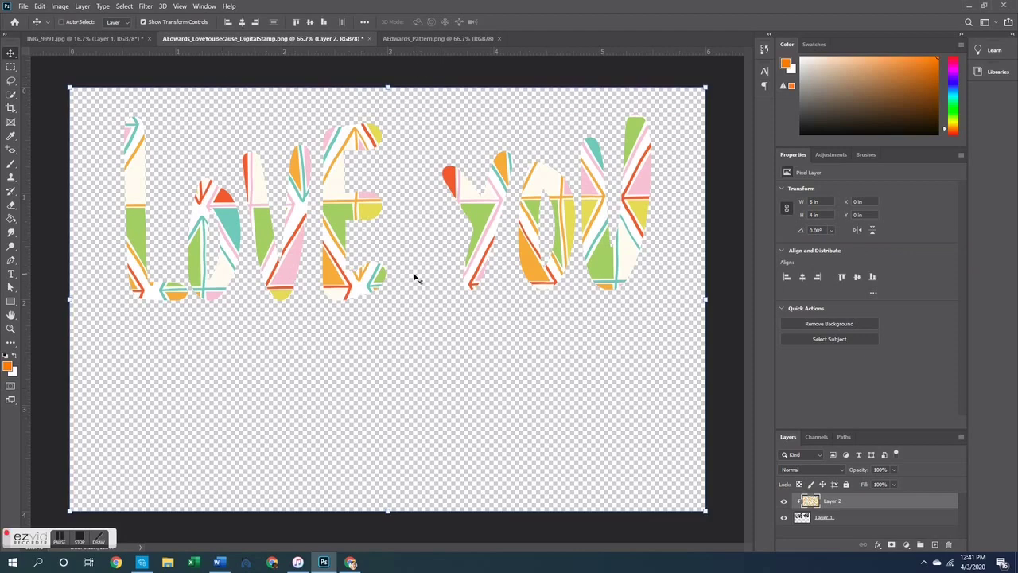
- Merge the pattern with the LOVE YOU lettering and place a copy in the photo above TOTALLY, at about X 11.7 in, Y 28 in
{"action": "key", "text": "ctrl+e"}
{"action": "left_click_drag", "start_coordinate": [391, 275], "coordinate": [415, 340]}
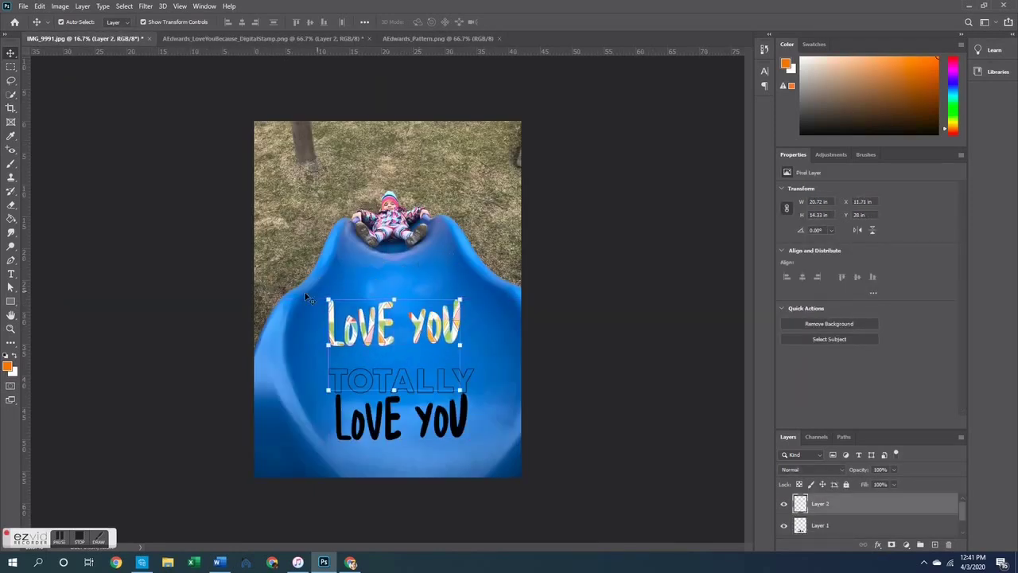
{"action": "left_click", "coordinate": [590, 377]}
{"action": "left_click", "coordinate": [280, 35]}
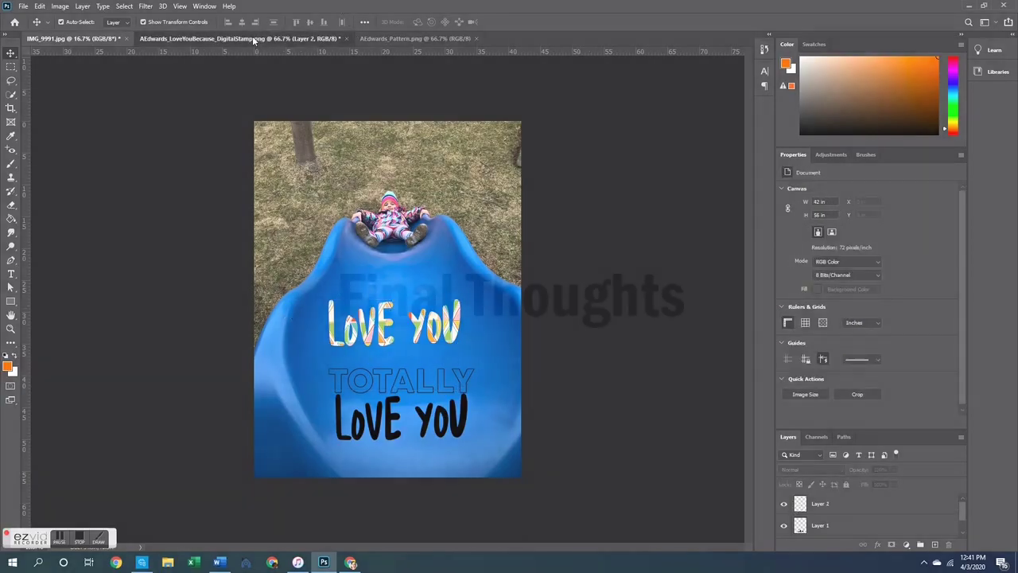